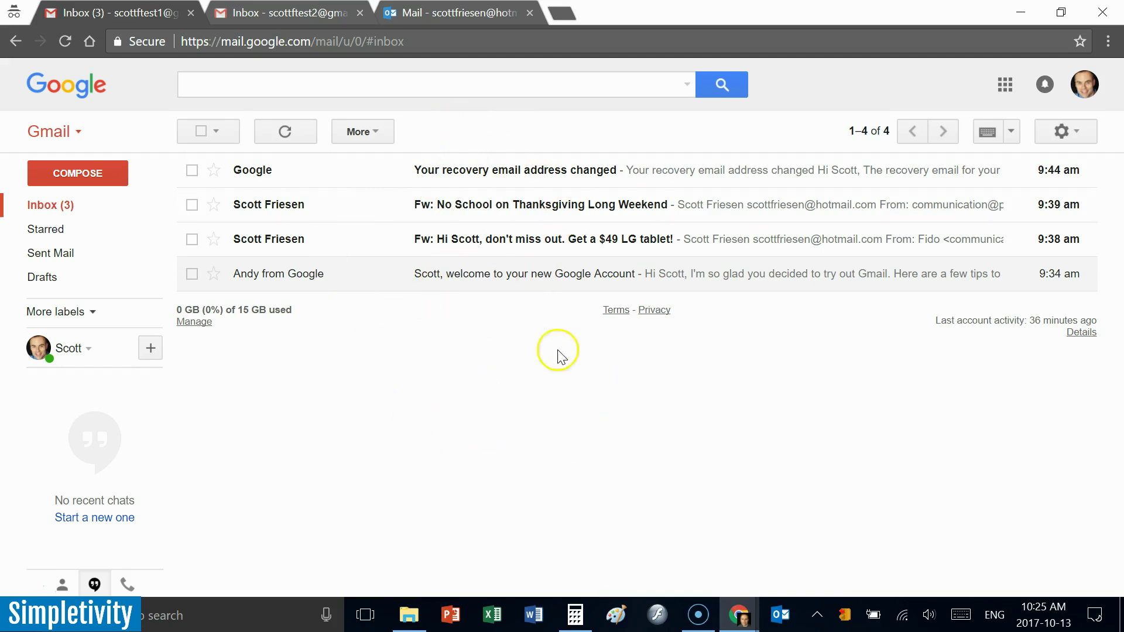
- Compare the two test accounts' inboxes by switching between their Gmail tabs
click(273, 12)
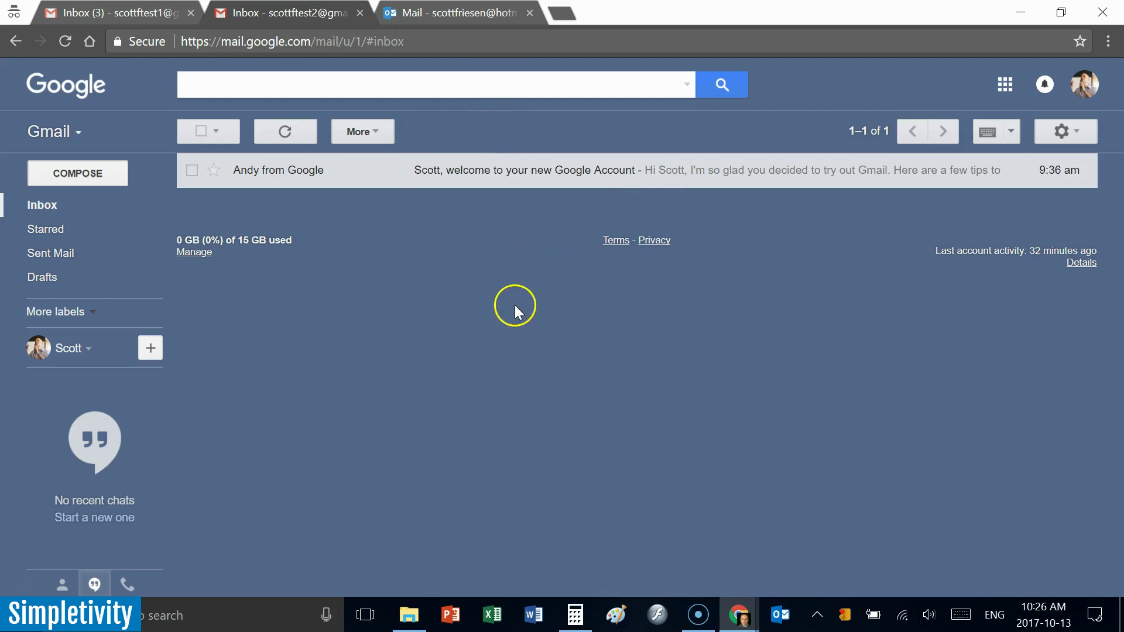
click(140, 18)
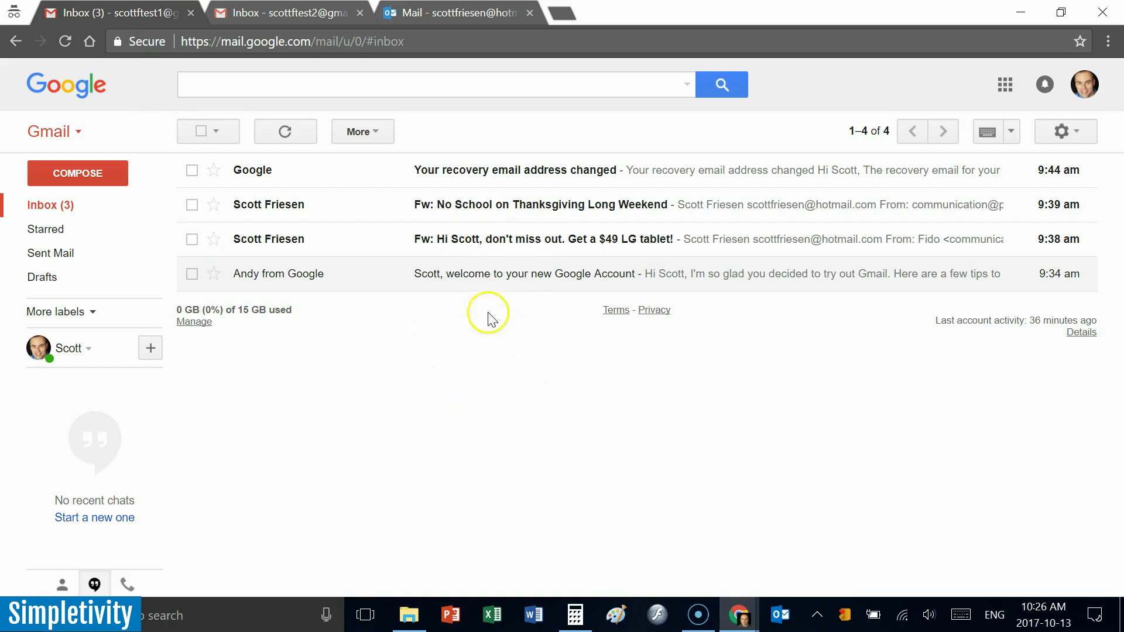
click(278, 14)
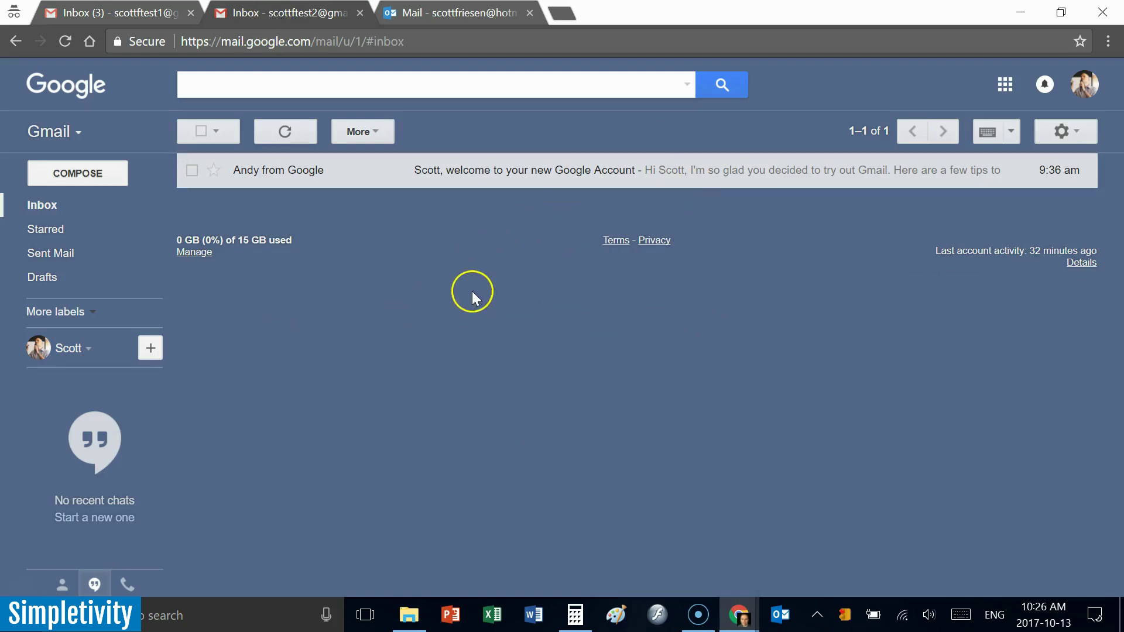
click(141, 20)
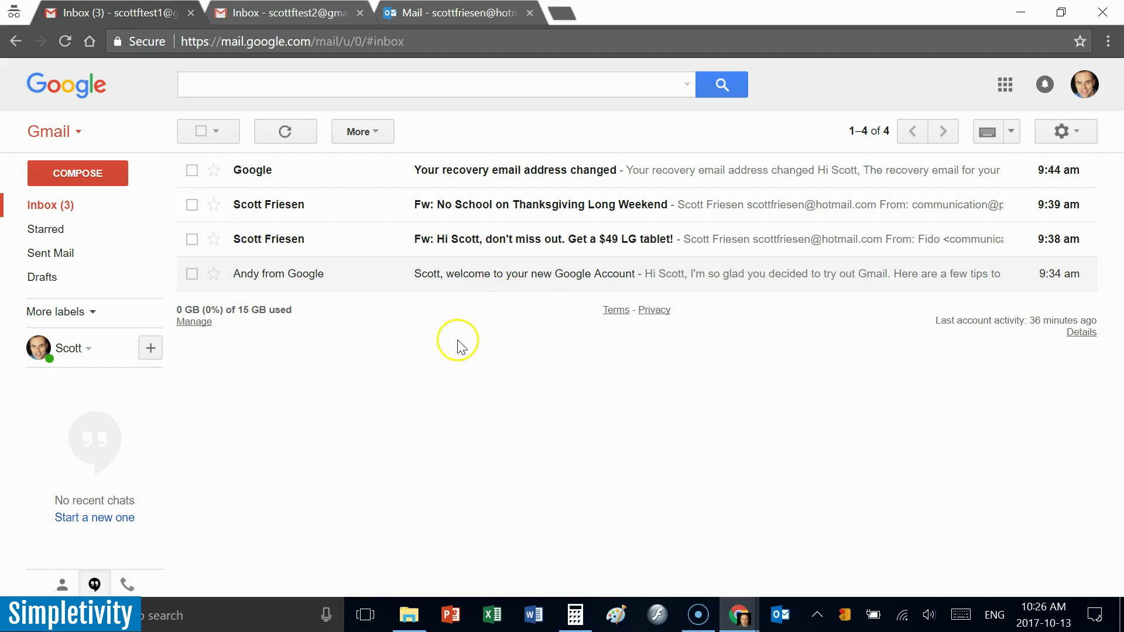
click(293, 14)
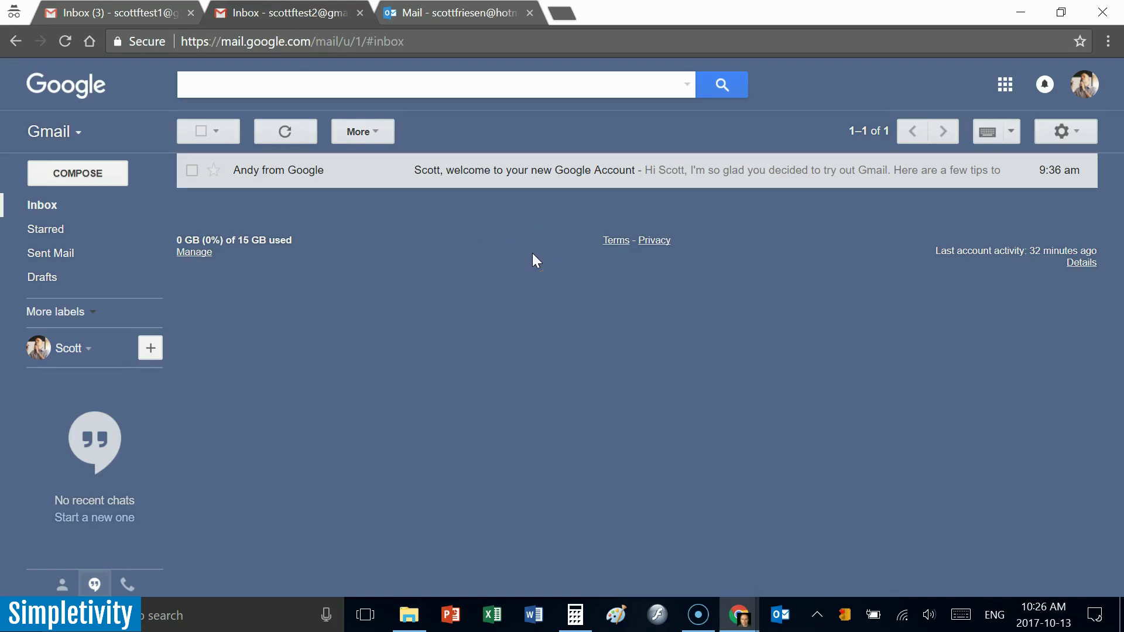
click(357, 299)
click(134, 14)
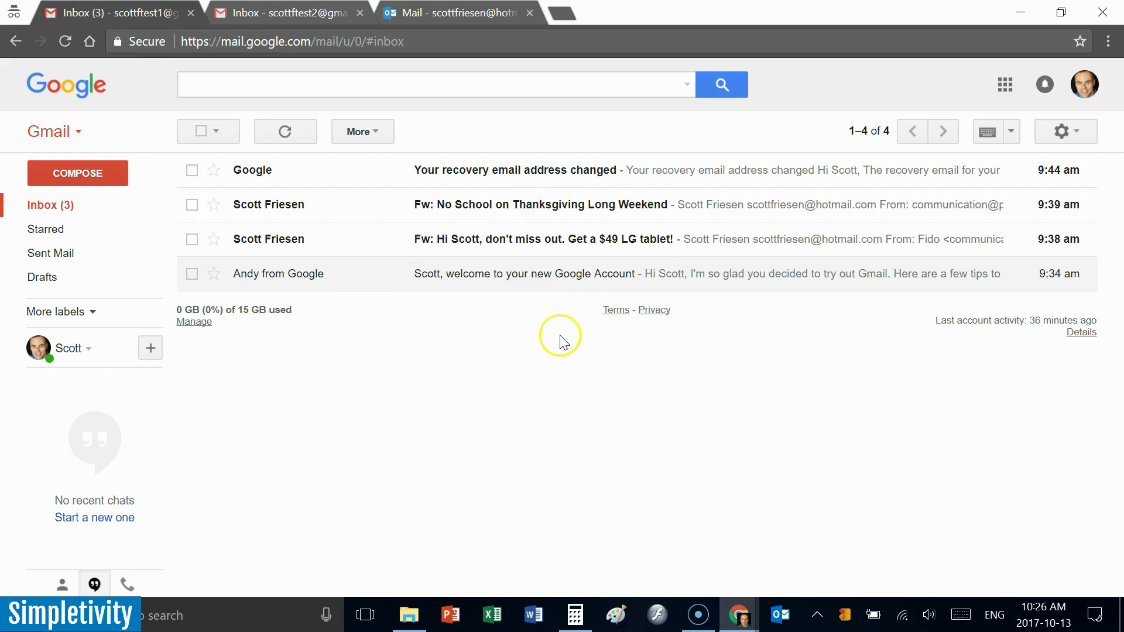
click(296, 13)
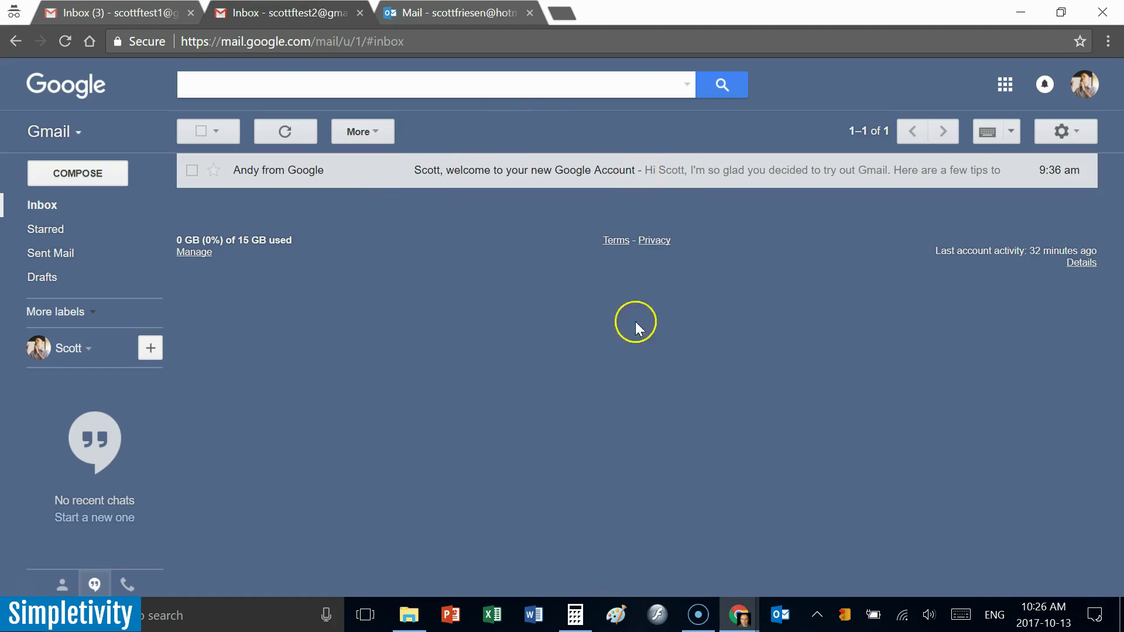
click(136, 14)
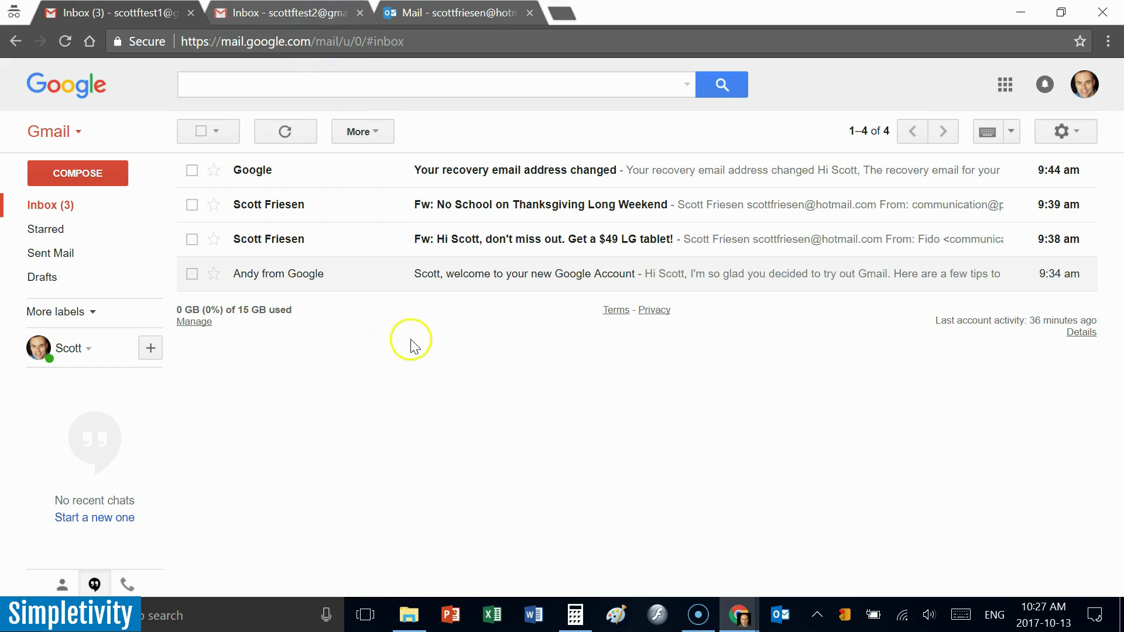
- In the second account's Forwarding and POP/IMAP settings, begin adding a forwarding address
click(280, 17)
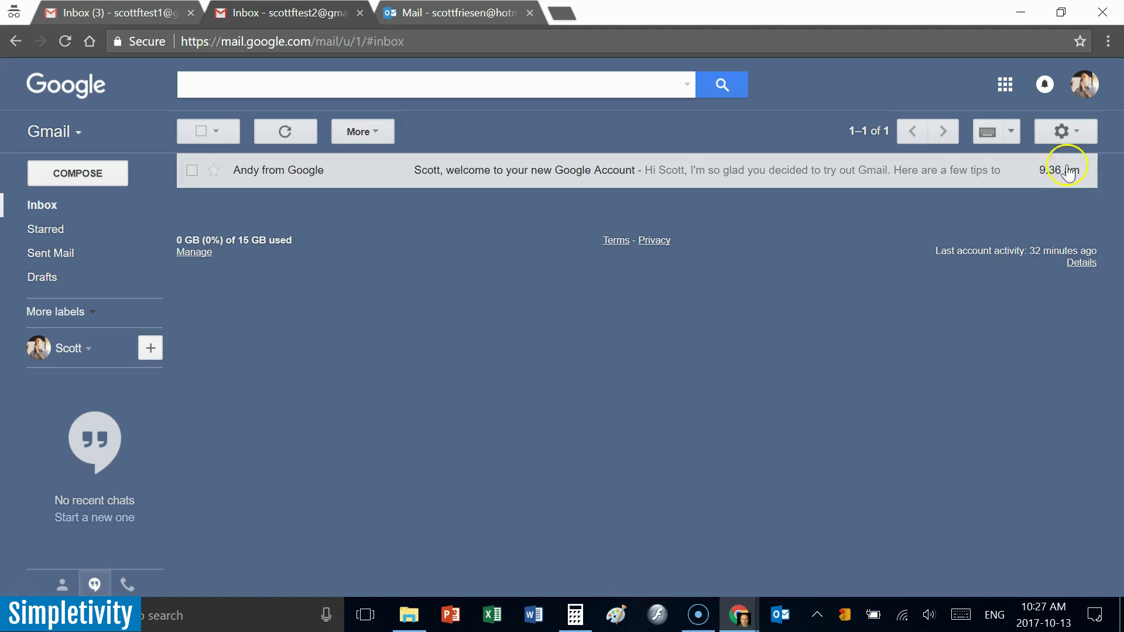
click(1076, 134)
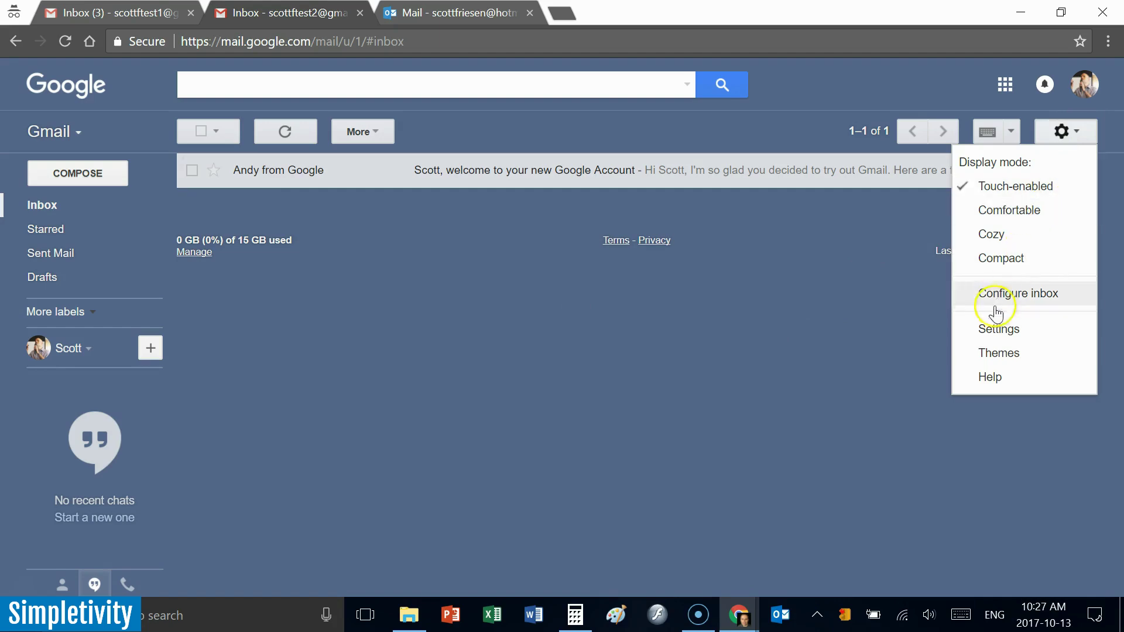
click(990, 329)
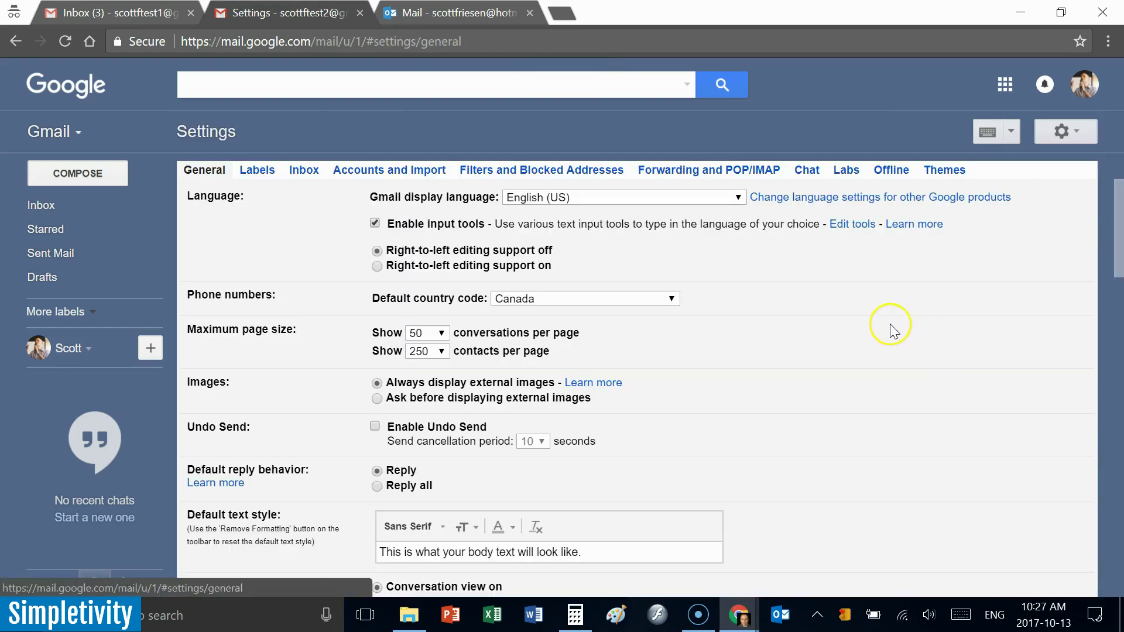
click(729, 176)
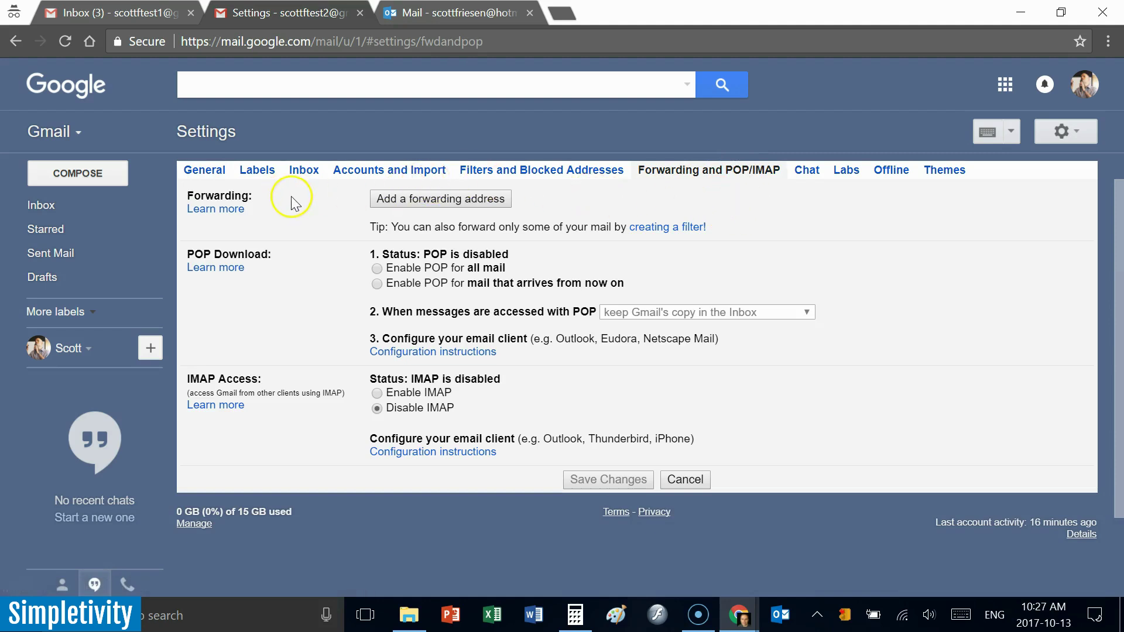
click(442, 200)
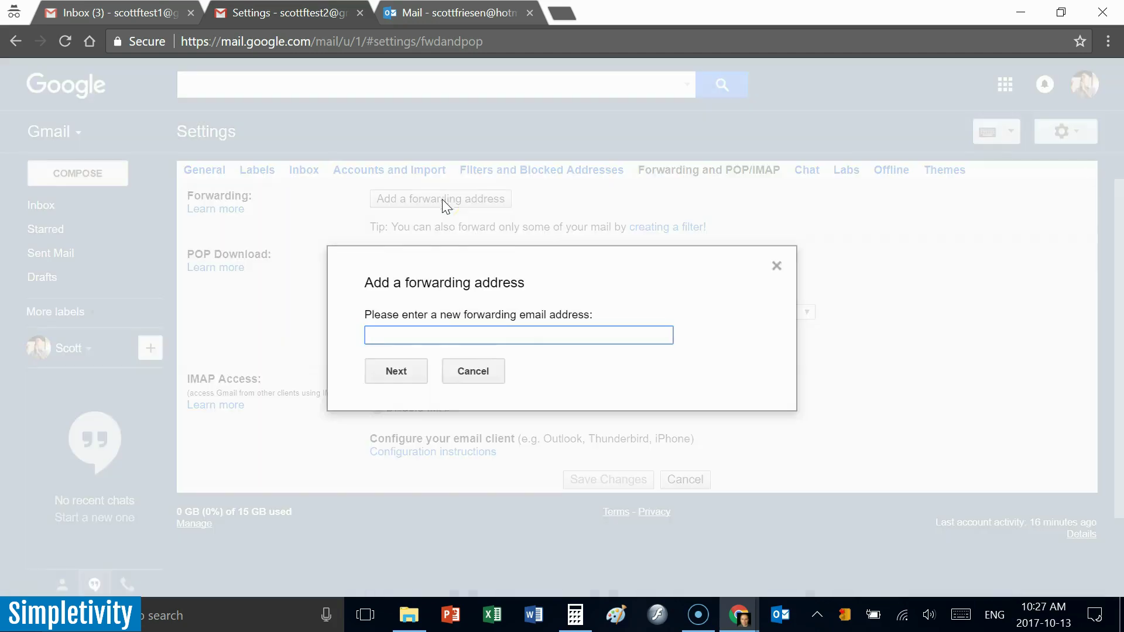
- Enter the first account's address as the forwarding address, proceed, and acknowledge the confirmation-code notice
click(427, 330)
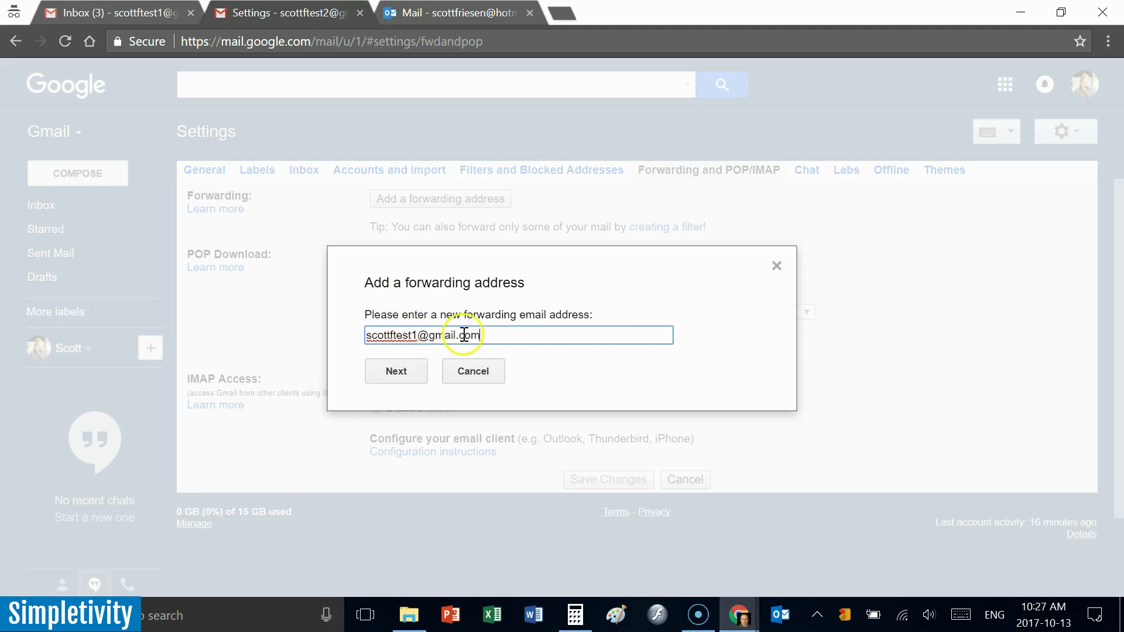
click(403, 377)
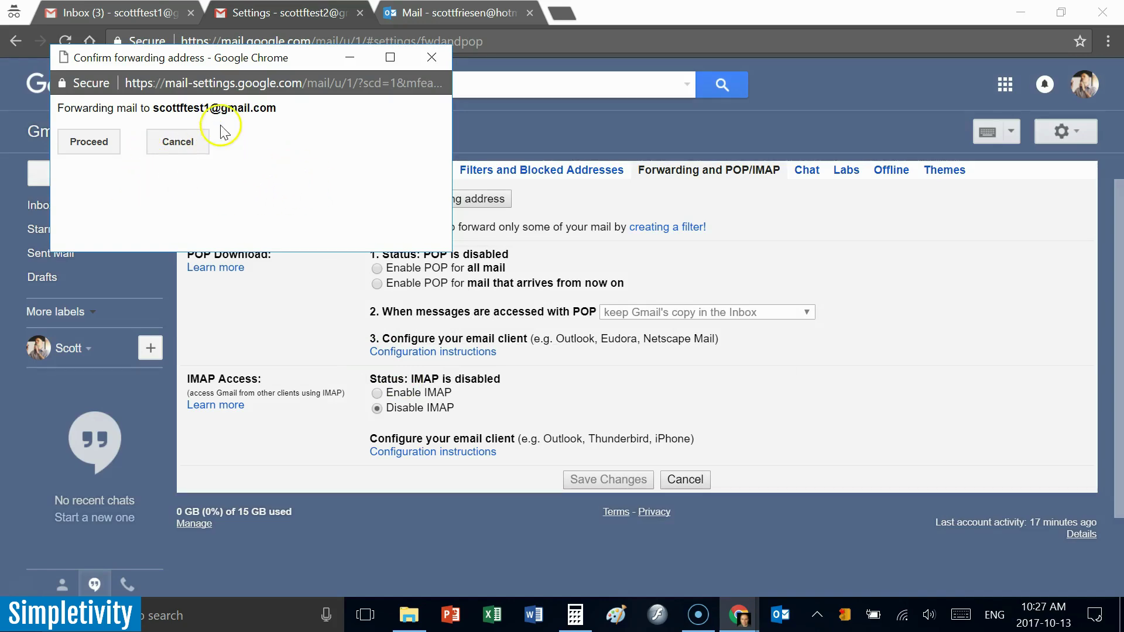
click(82, 142)
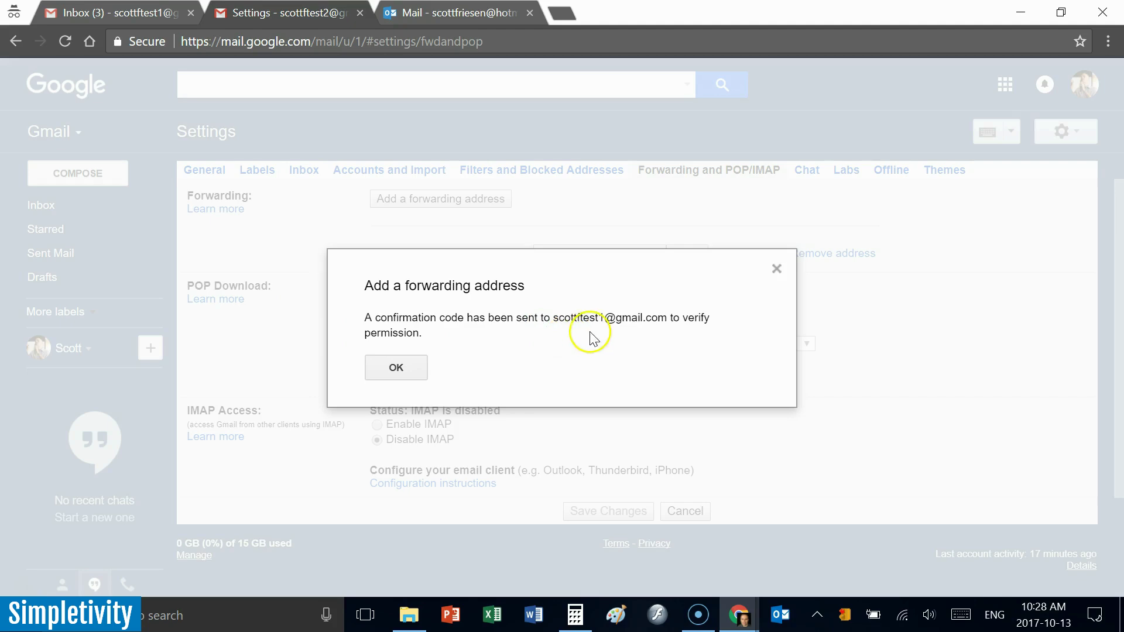
click(396, 369)
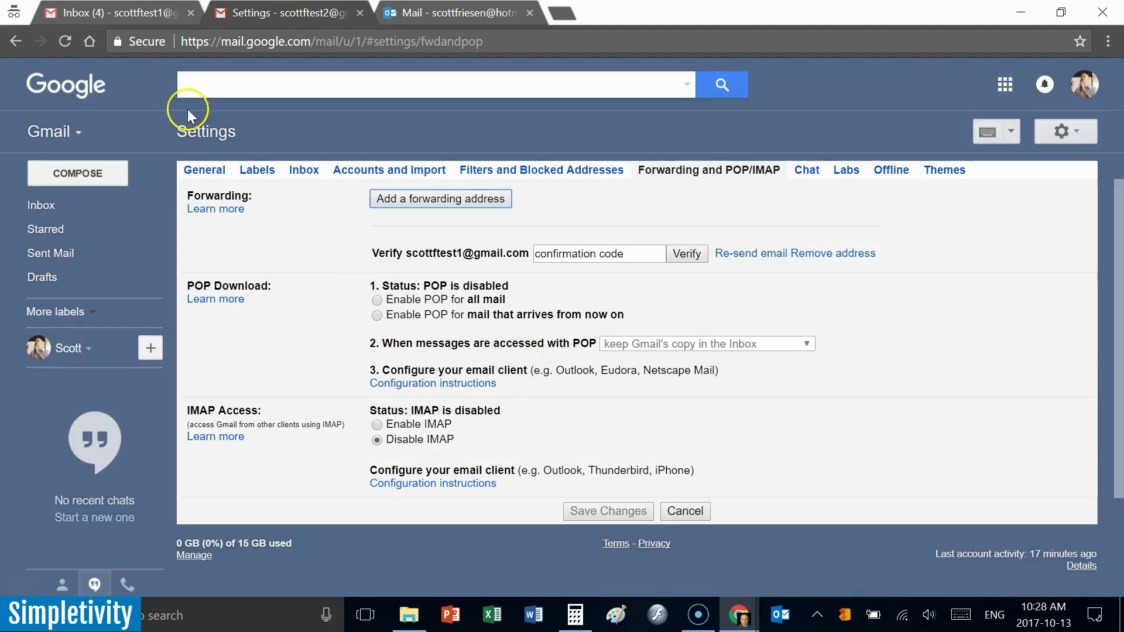
- Confirm forwarding via the link in the first account's Forwarding Confirmation email, then return to settings
click(98, 14)
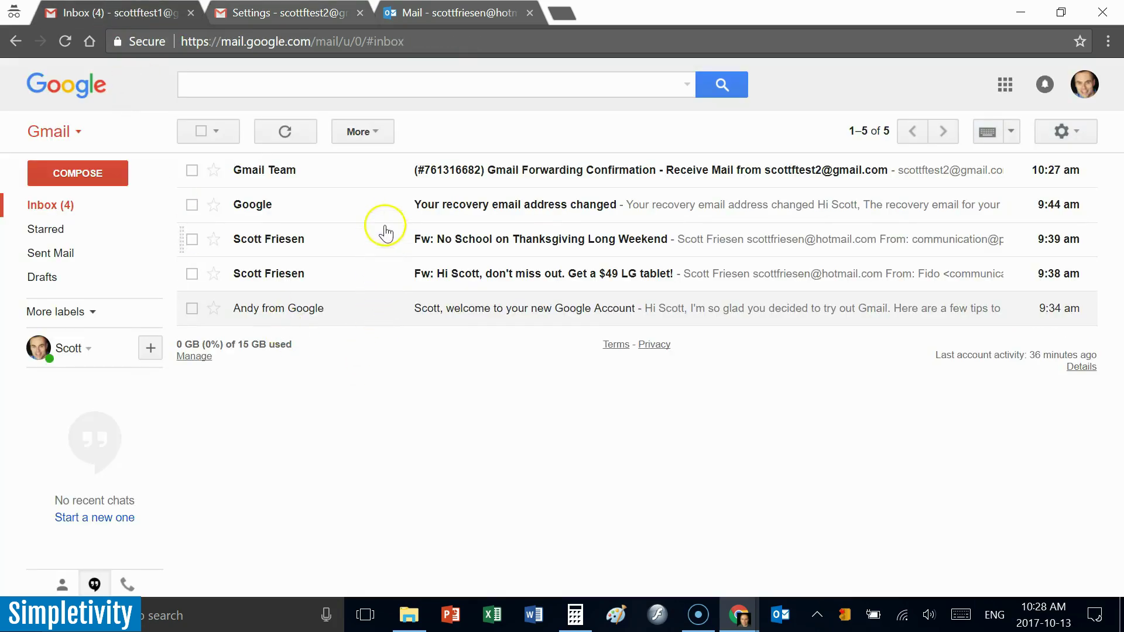
click(350, 175)
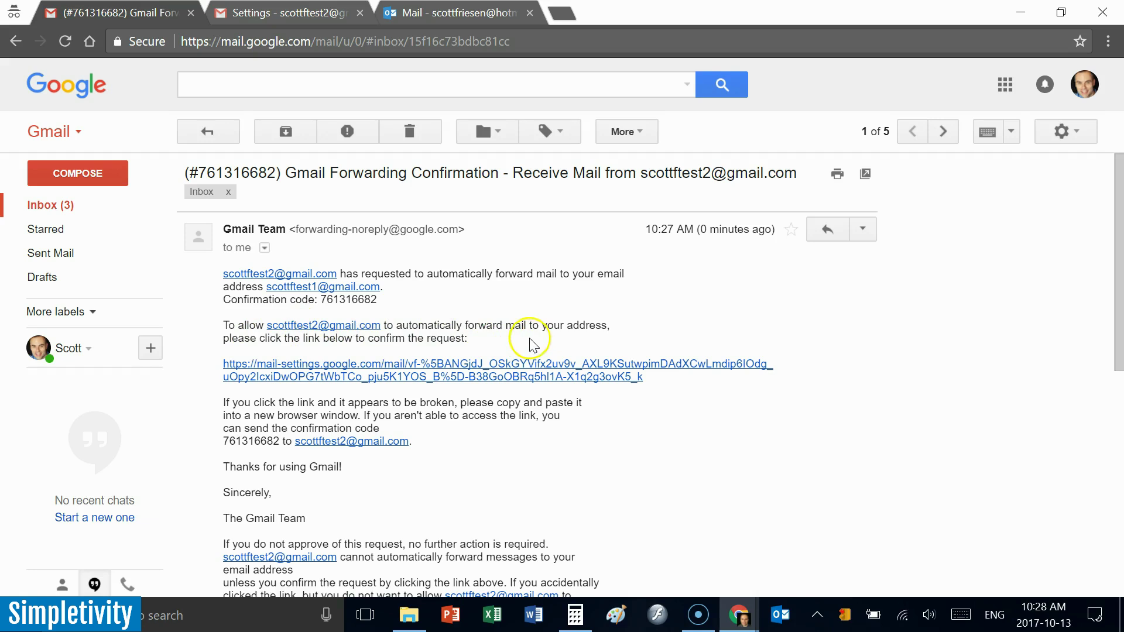
click(442, 372)
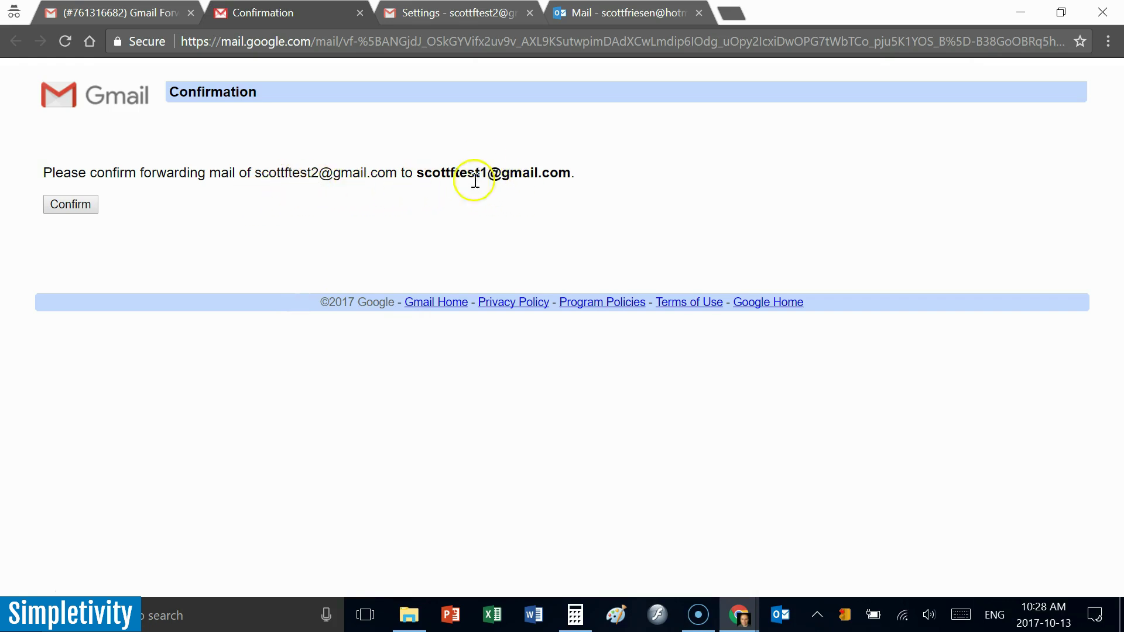
click(71, 204)
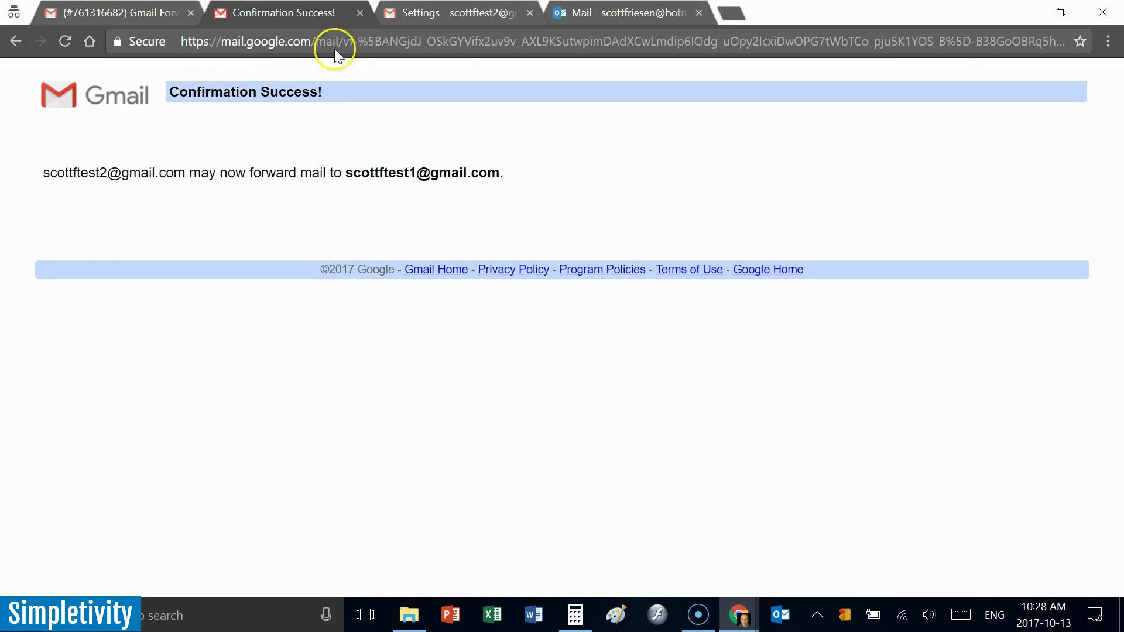
click(360, 13)
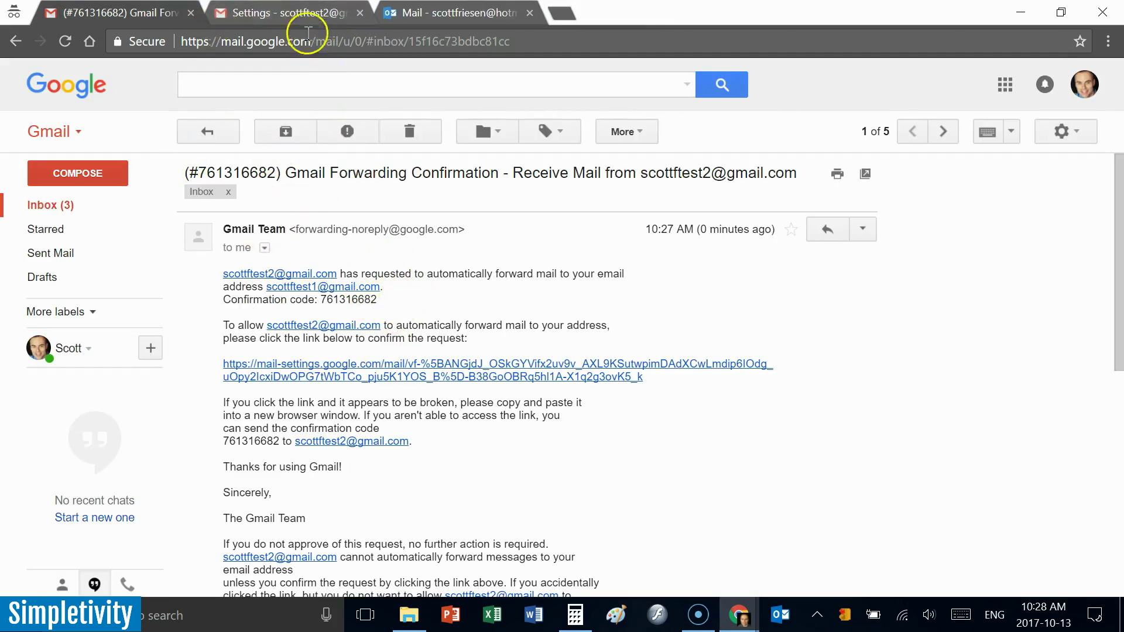
click(290, 14)
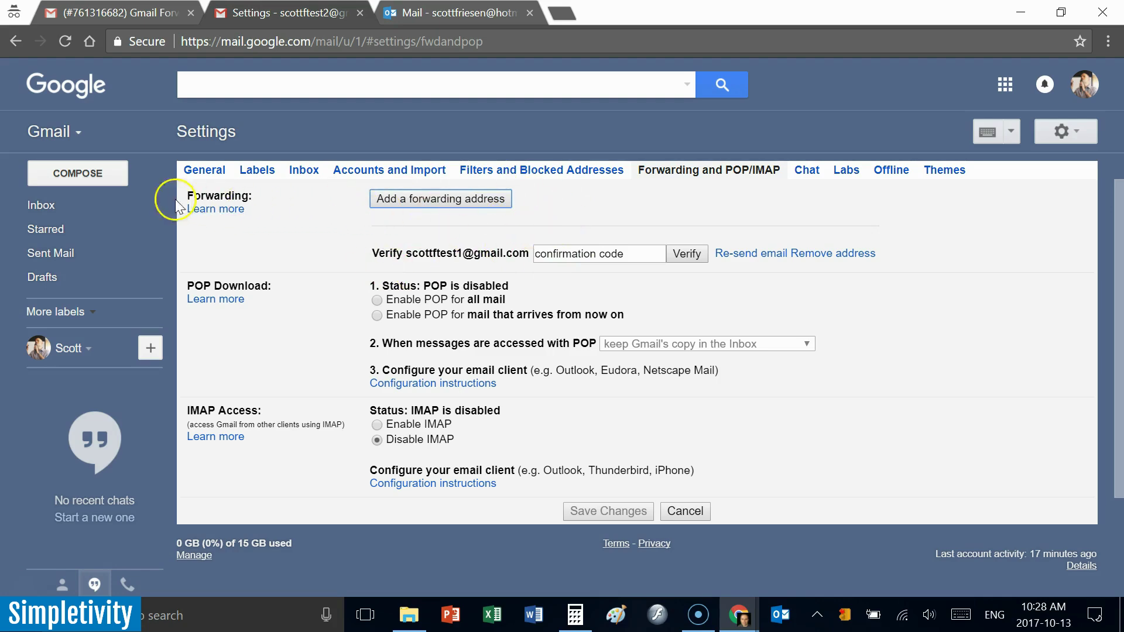
- Enable 'Forward a copy of incoming mail to' the first account with 'keep Gmail's copy in the Inbox'
click(59, 211)
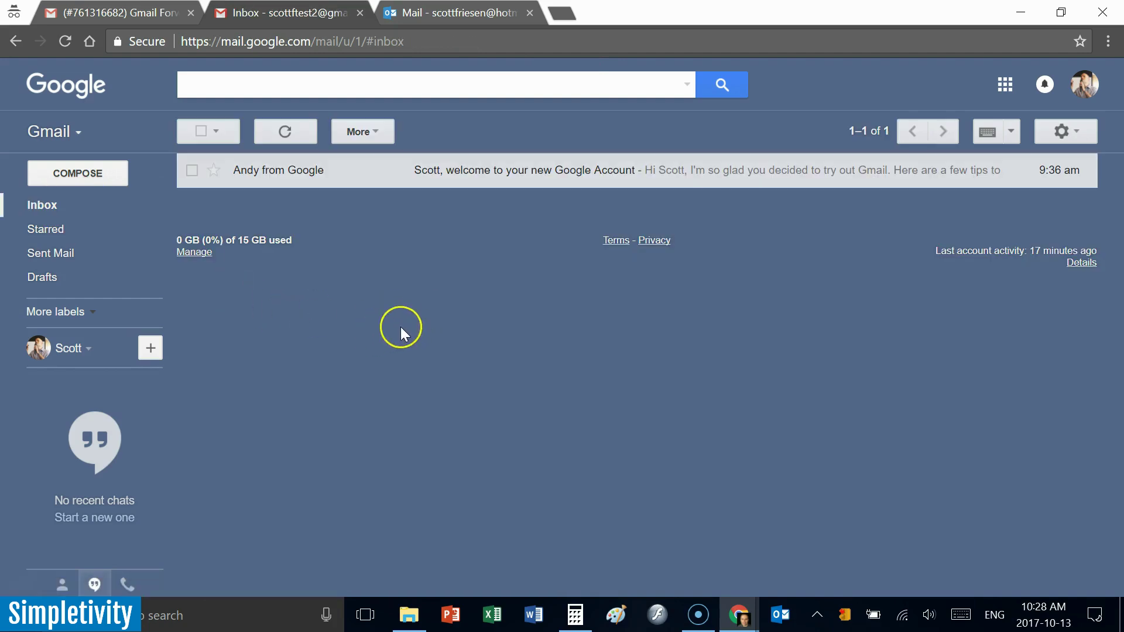
click(1077, 132)
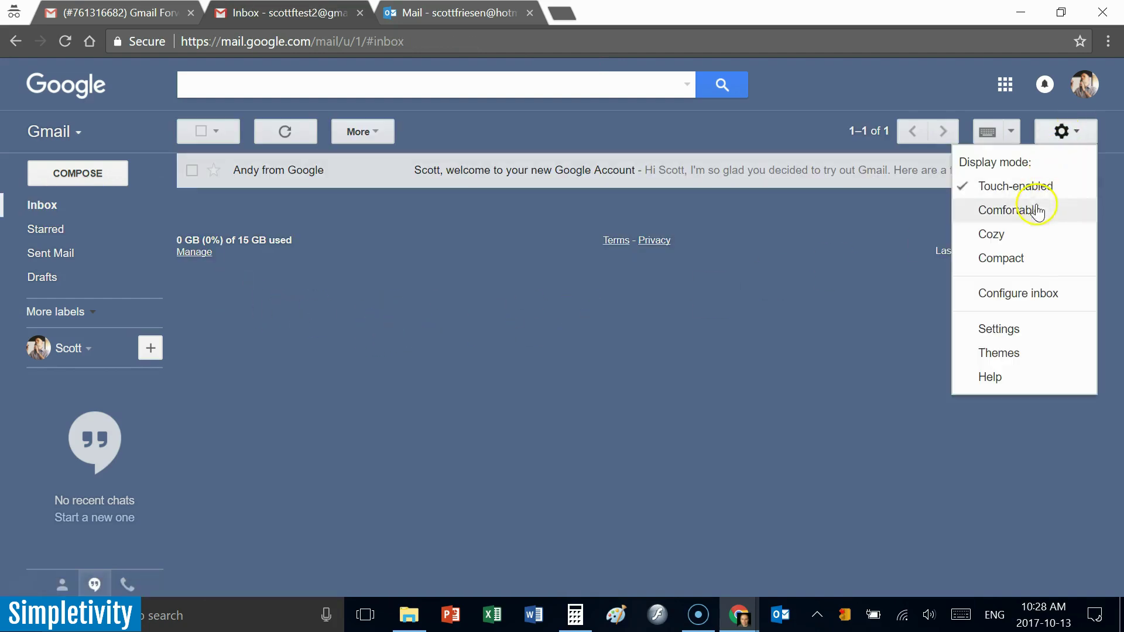
click(999, 329)
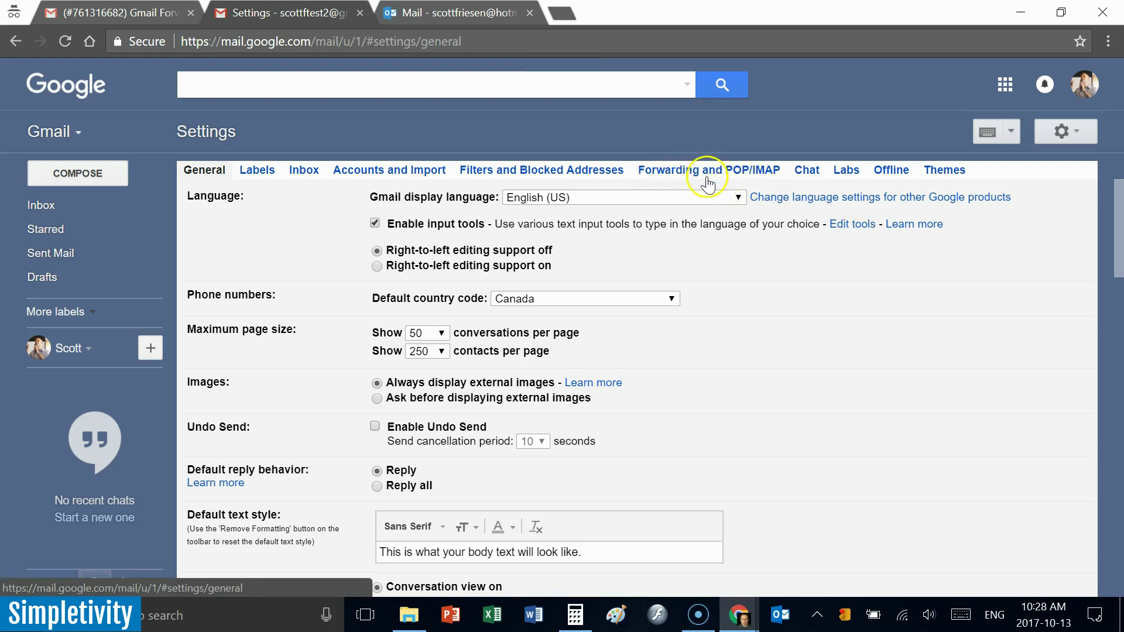
click(729, 170)
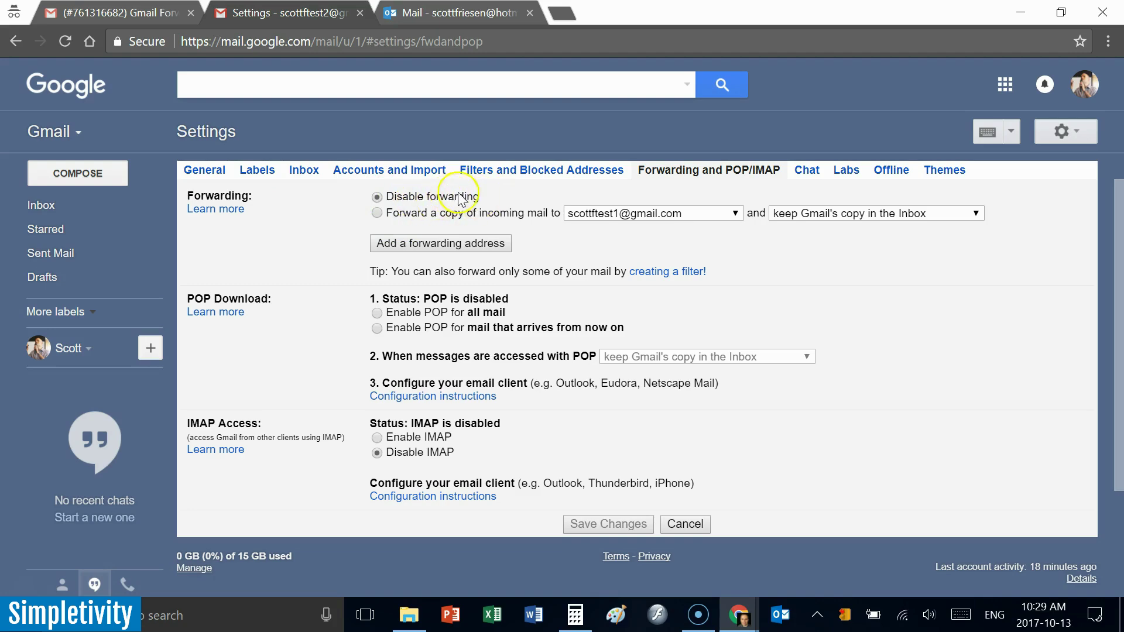
click(377, 213)
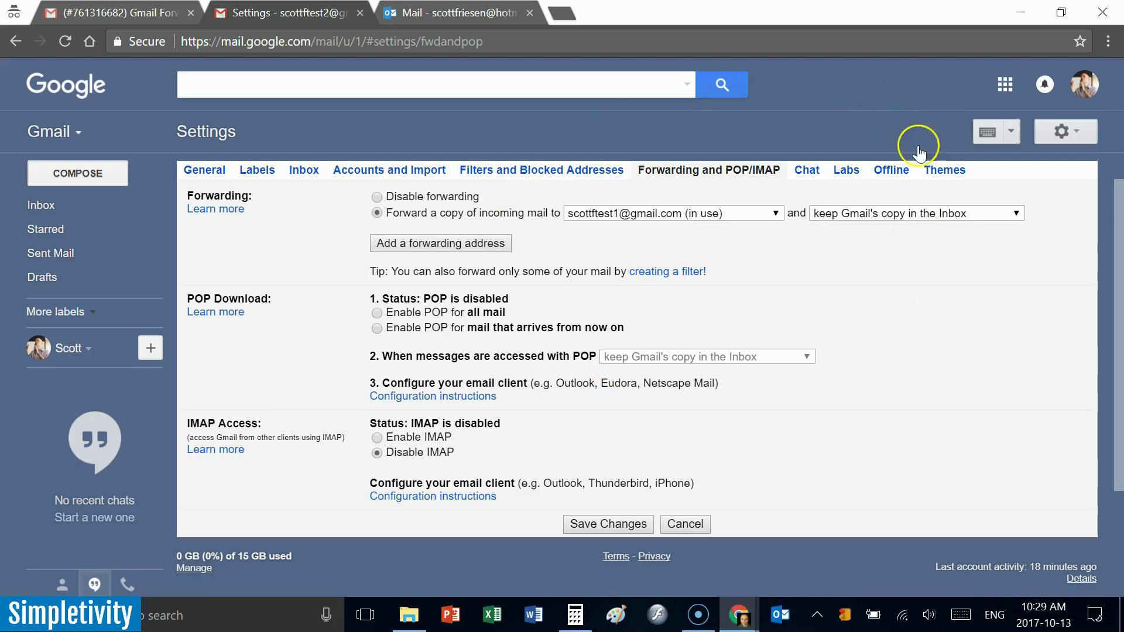
click(1015, 215)
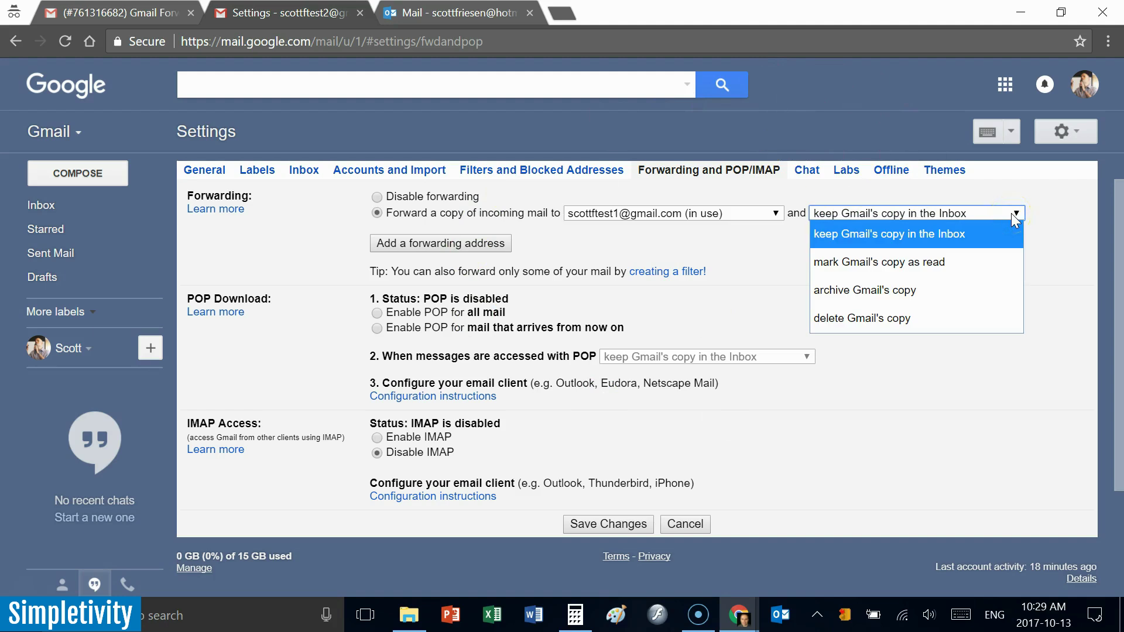
click(936, 267)
click(906, 237)
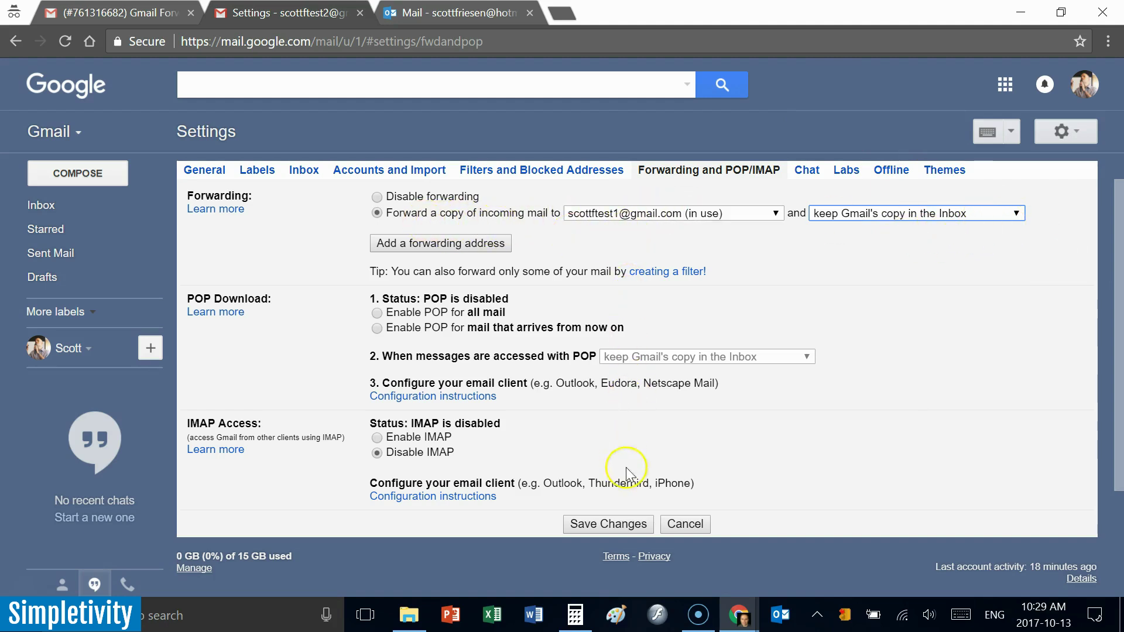
- Save the forwarding changes and switch to the Outlook Mail inbox
click(609, 525)
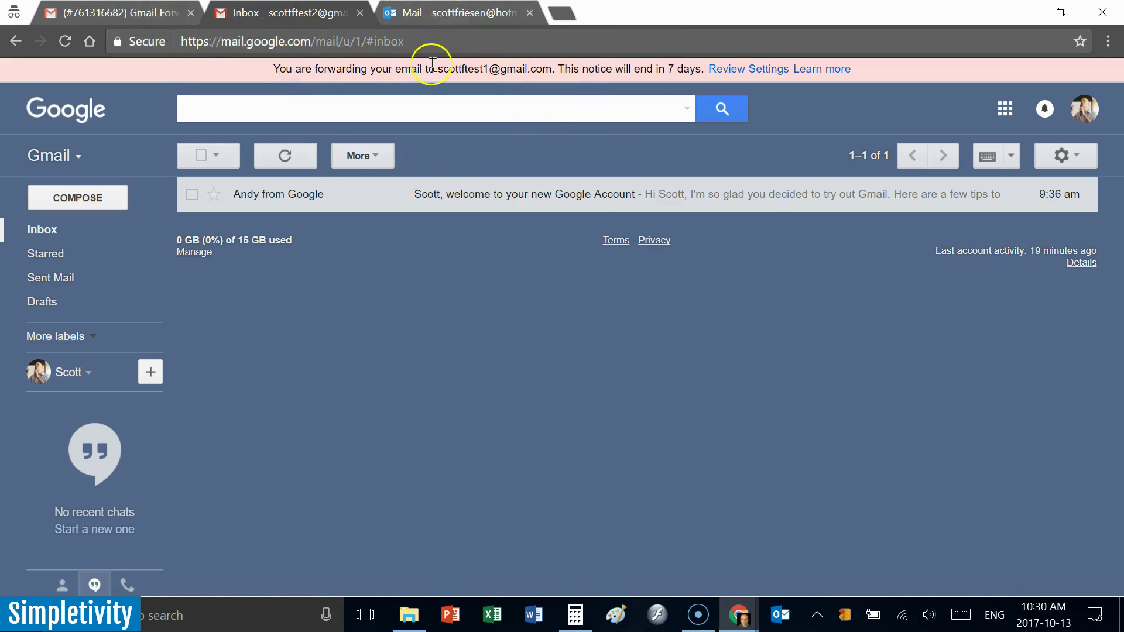
click(456, 13)
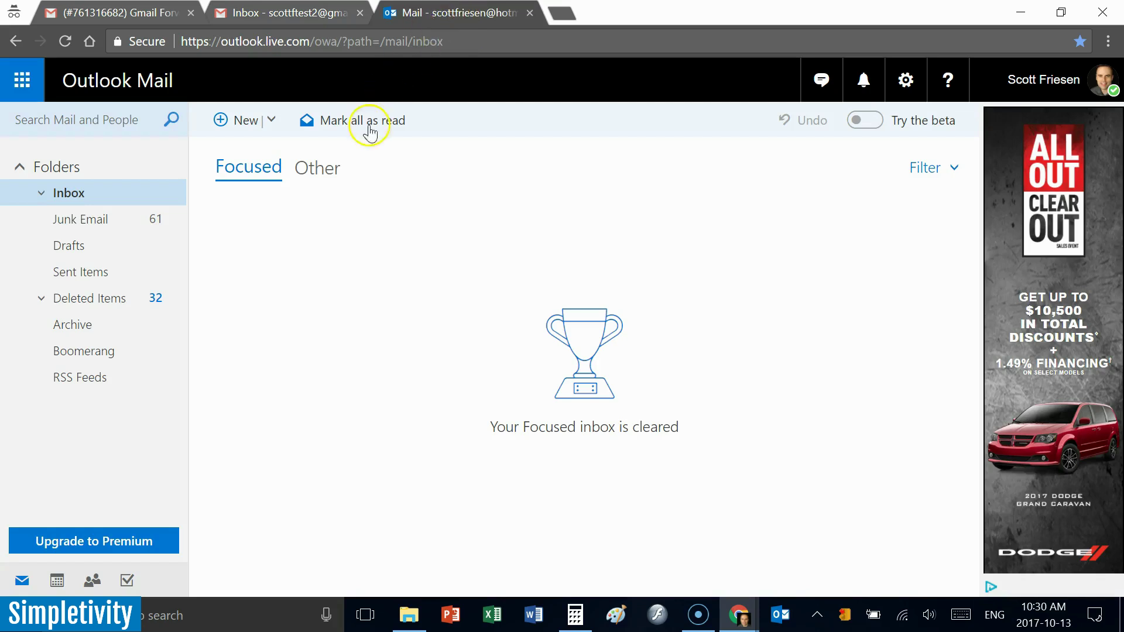
- Send a new Outlook message titled 'Hi, did you get this?' to the second test Gmail address
click(241, 121)
text(sc)
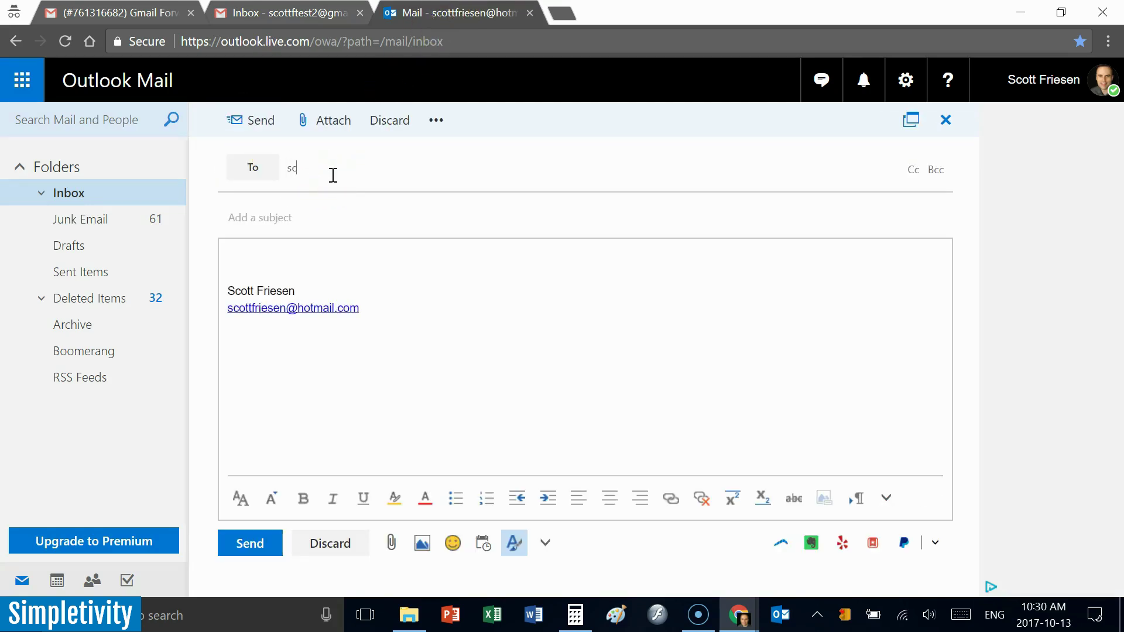
text(ottft)
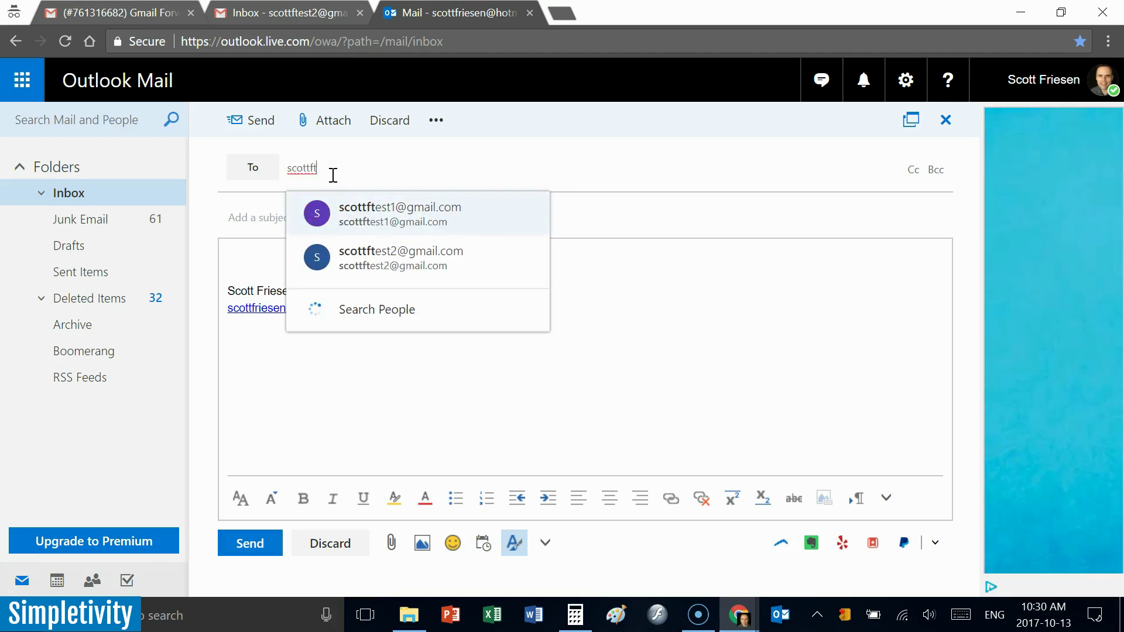
text(est2)
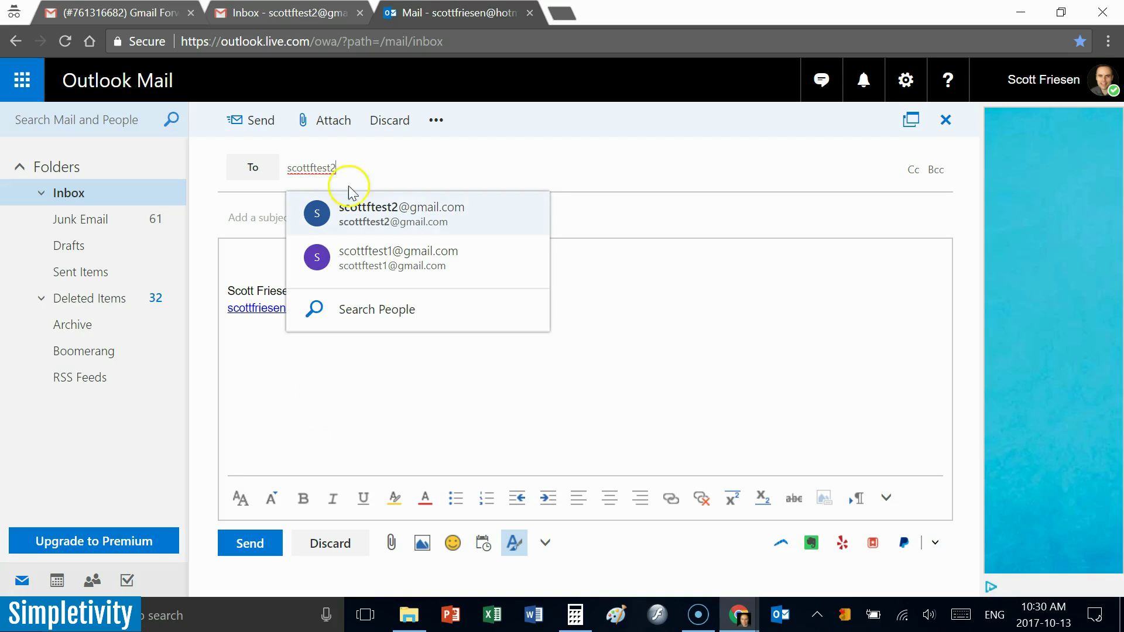
click(407, 209)
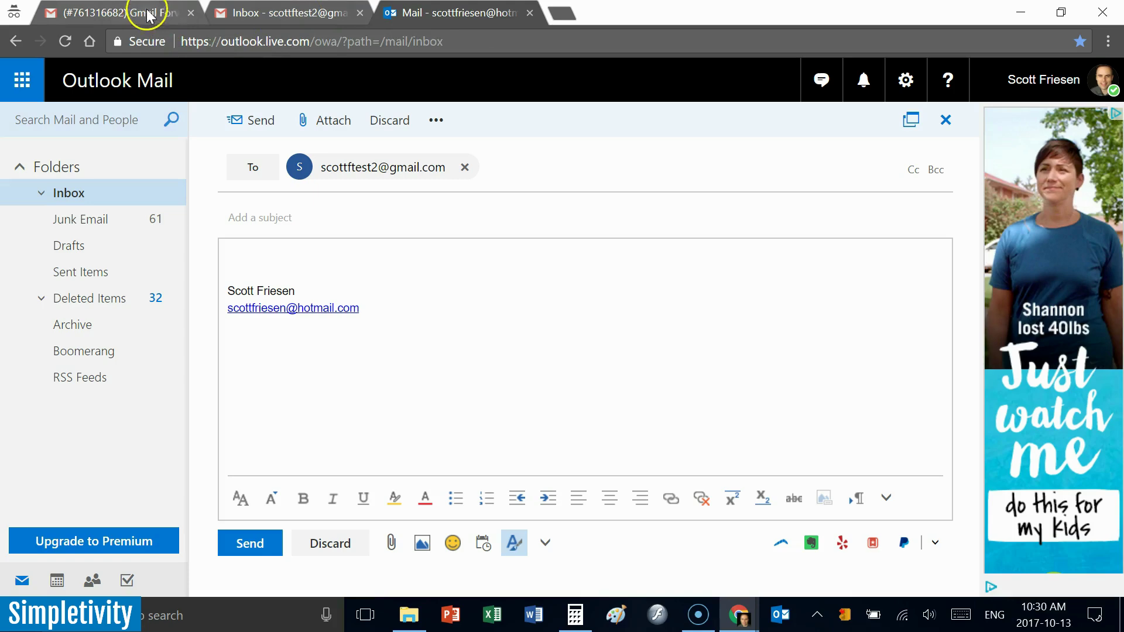
click(359, 219)
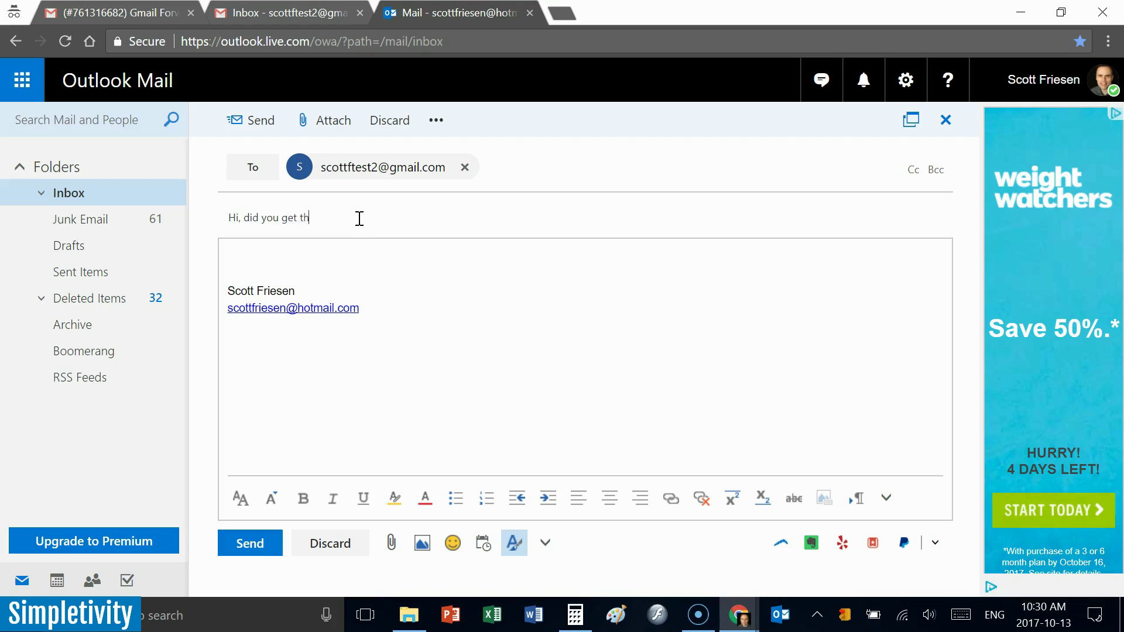
click(418, 256)
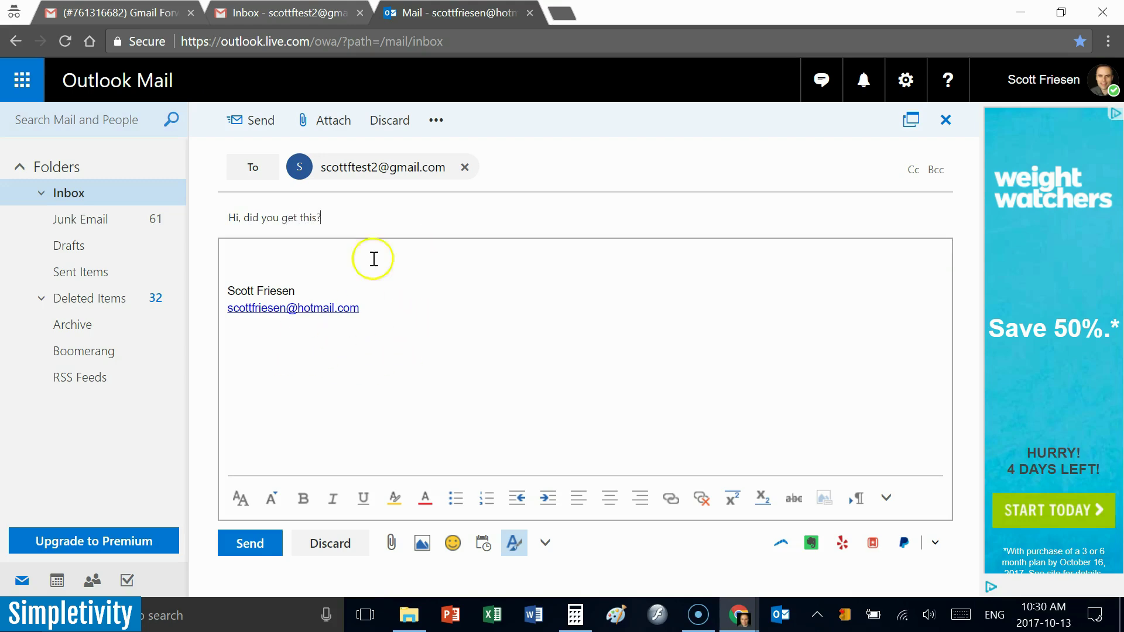
click(250, 551)
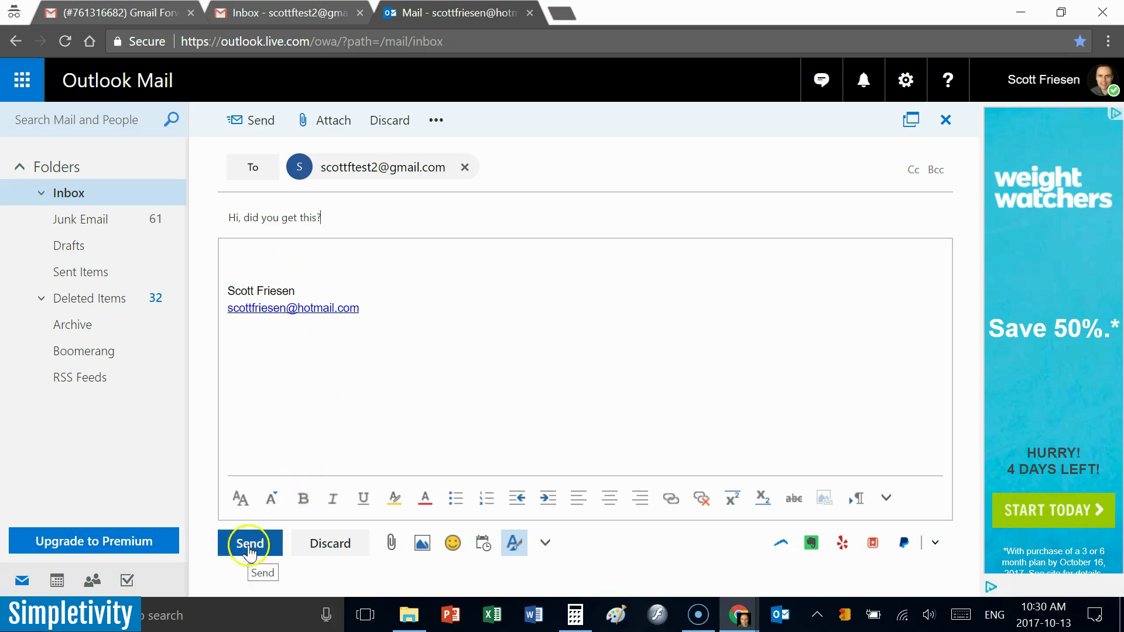
click(250, 544)
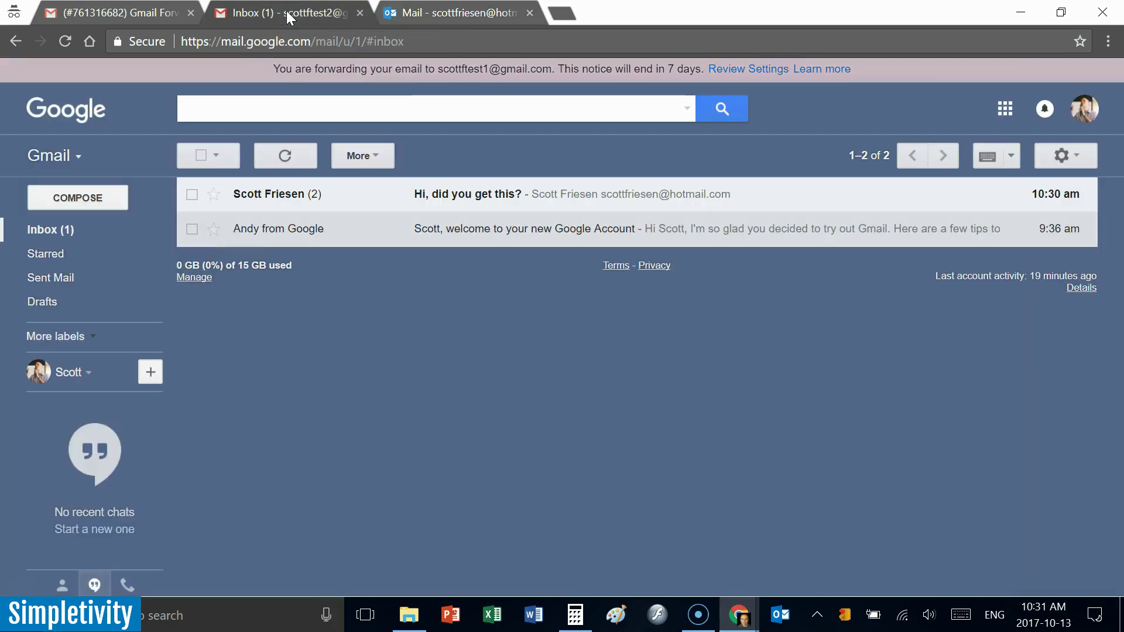
- Check that 'Hi, did you get this?' appears in both the second and first accounts' inboxes
click(287, 17)
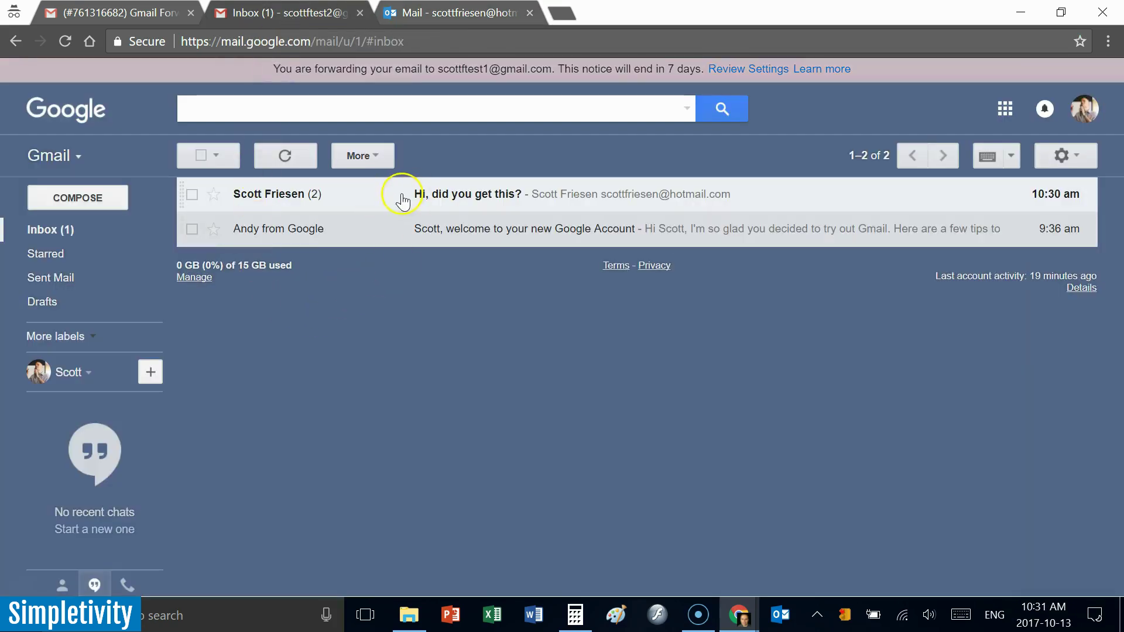
click(379, 199)
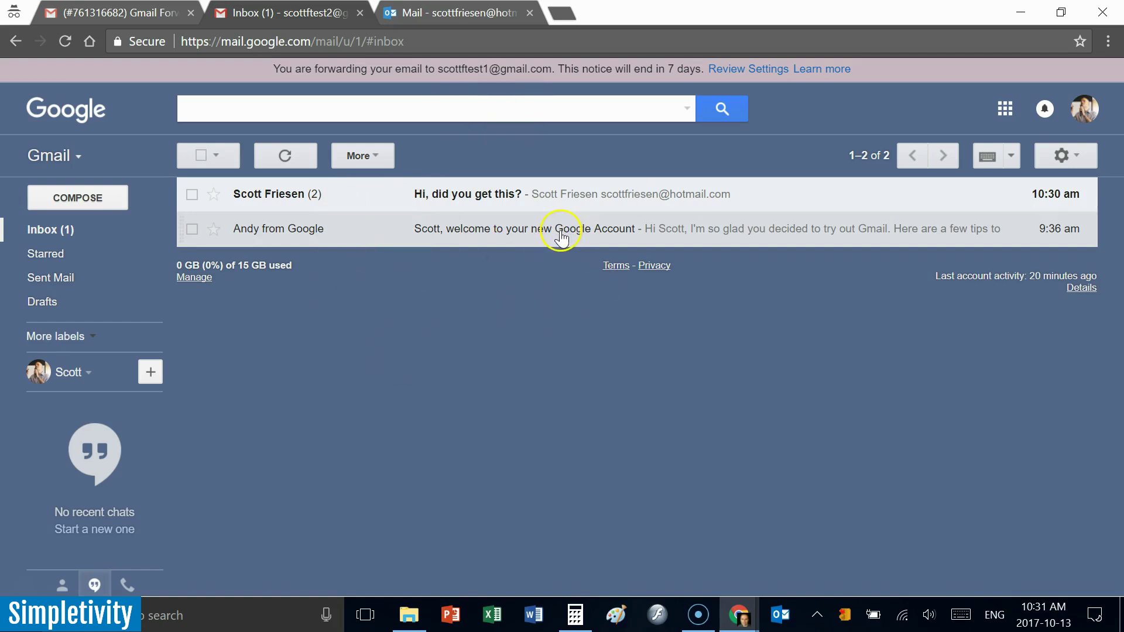
click(135, 12)
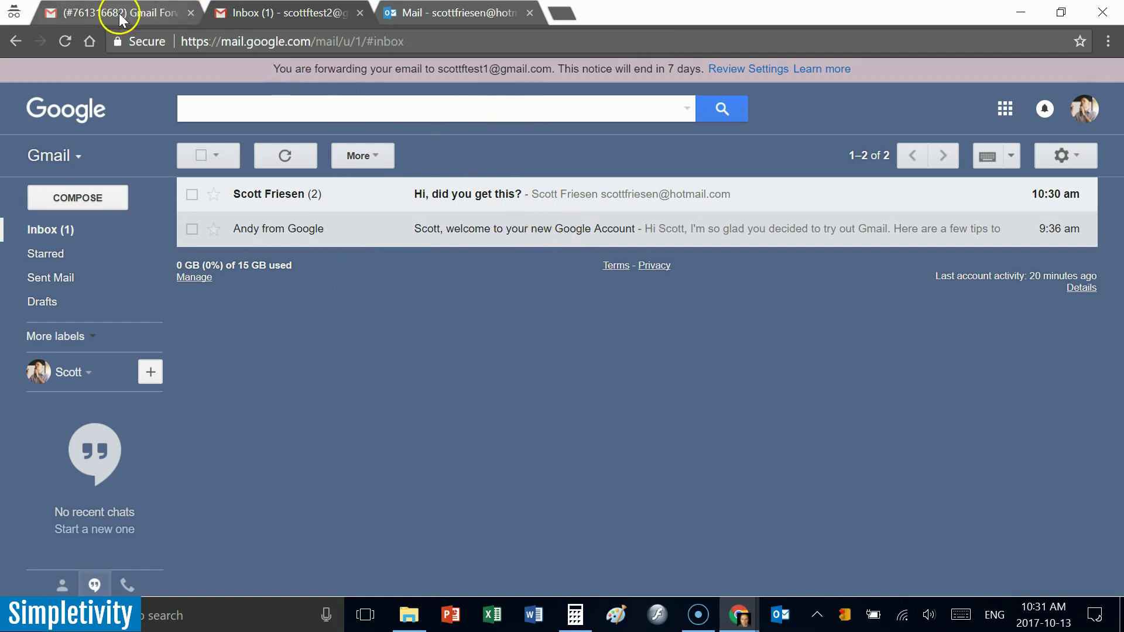
click(46, 209)
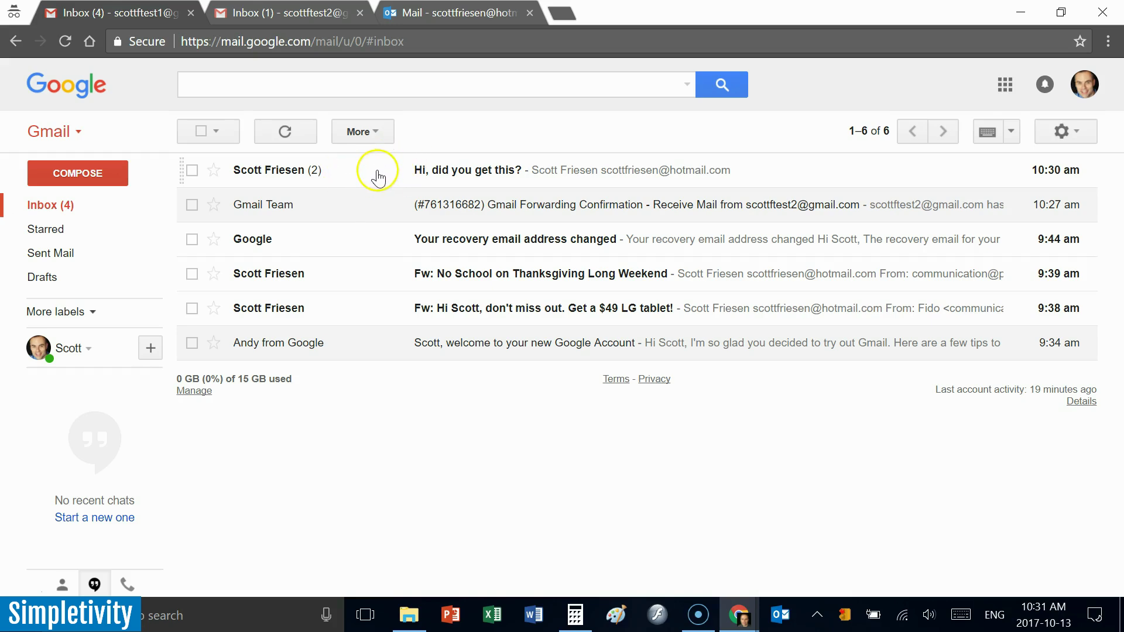
click(290, 13)
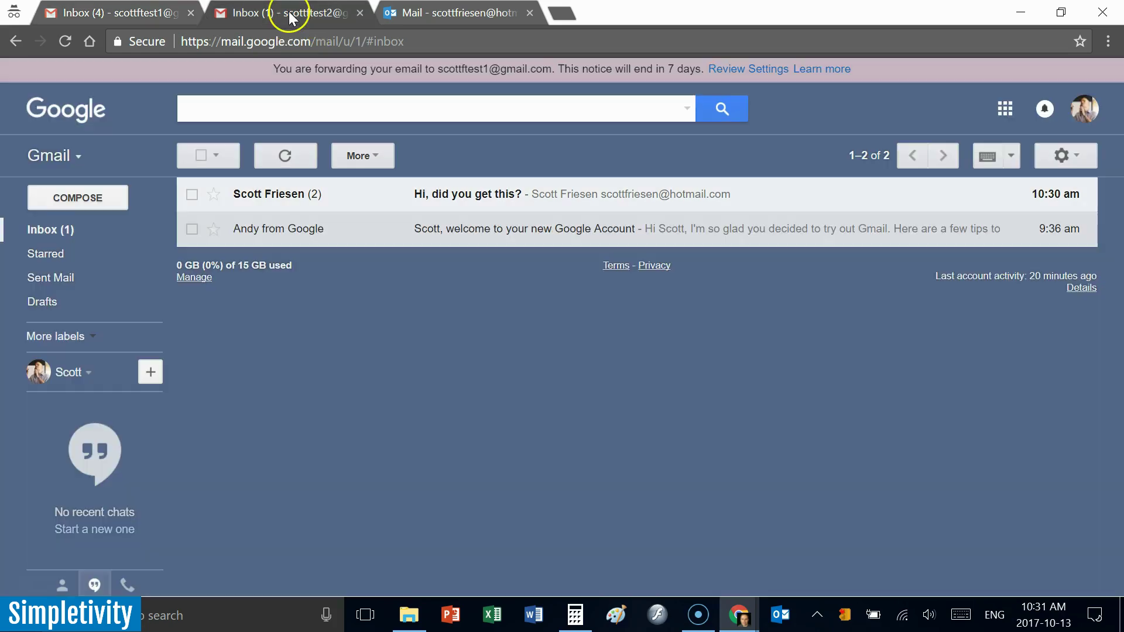
click(135, 17)
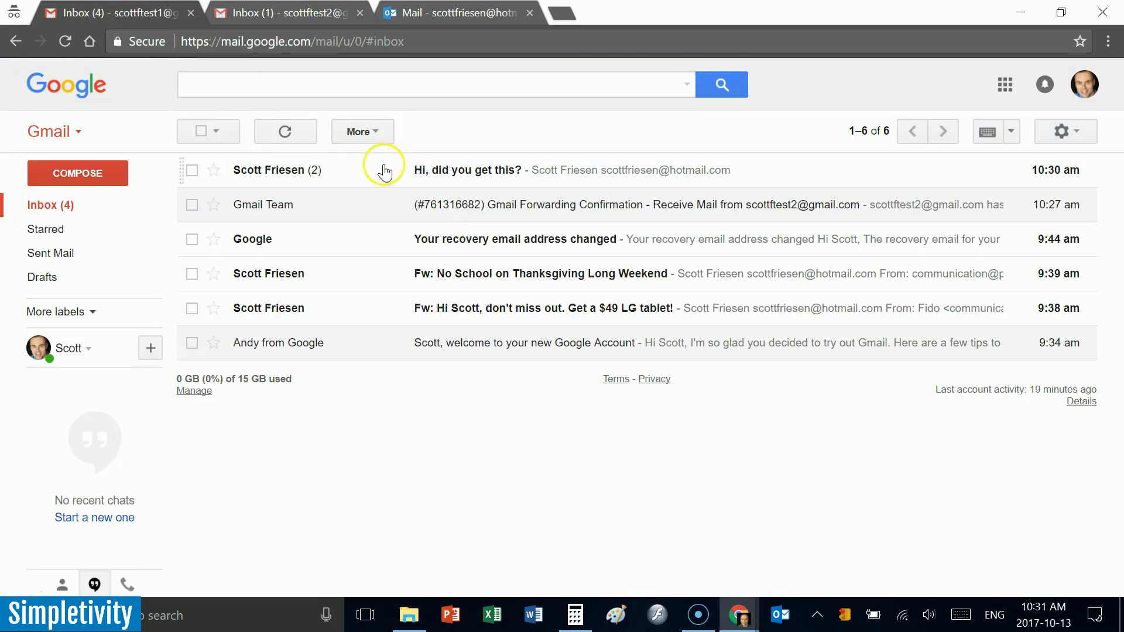
- Open the forwarded 'Hi, did you get this?' conversation in the first account, then return to Inbox
click(364, 182)
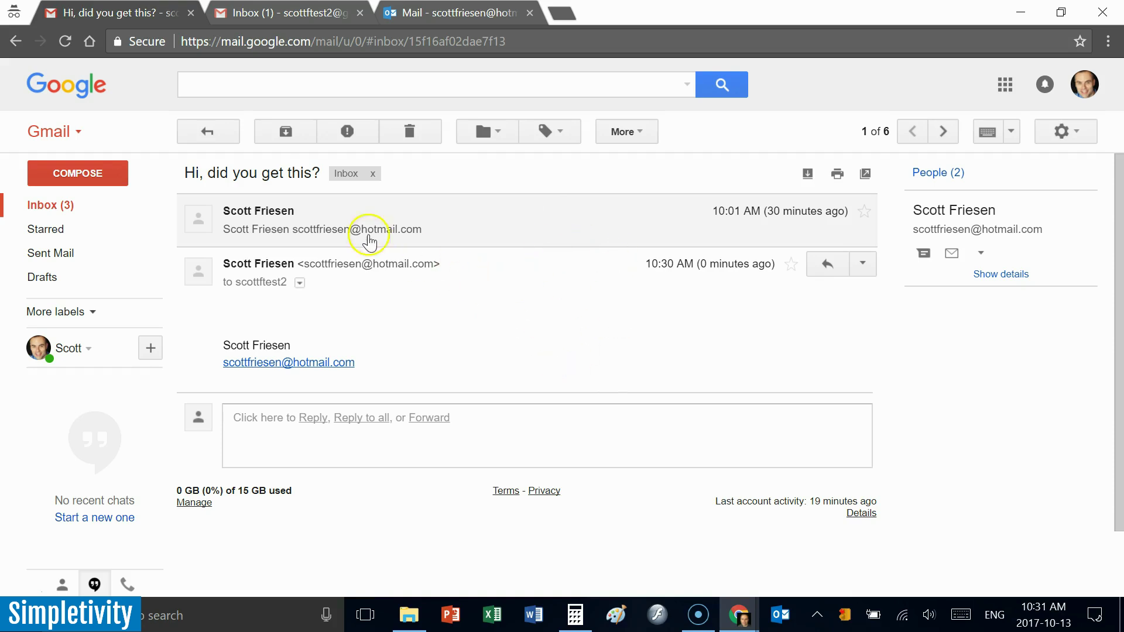
drag(182, 172, 261, 172)
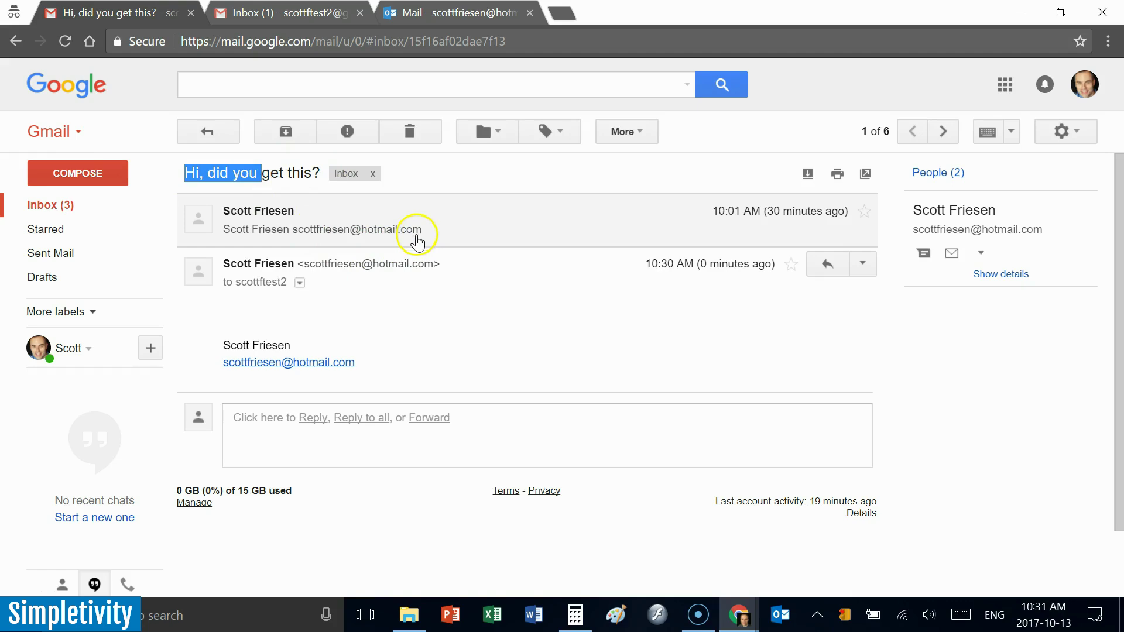
click(428, 308)
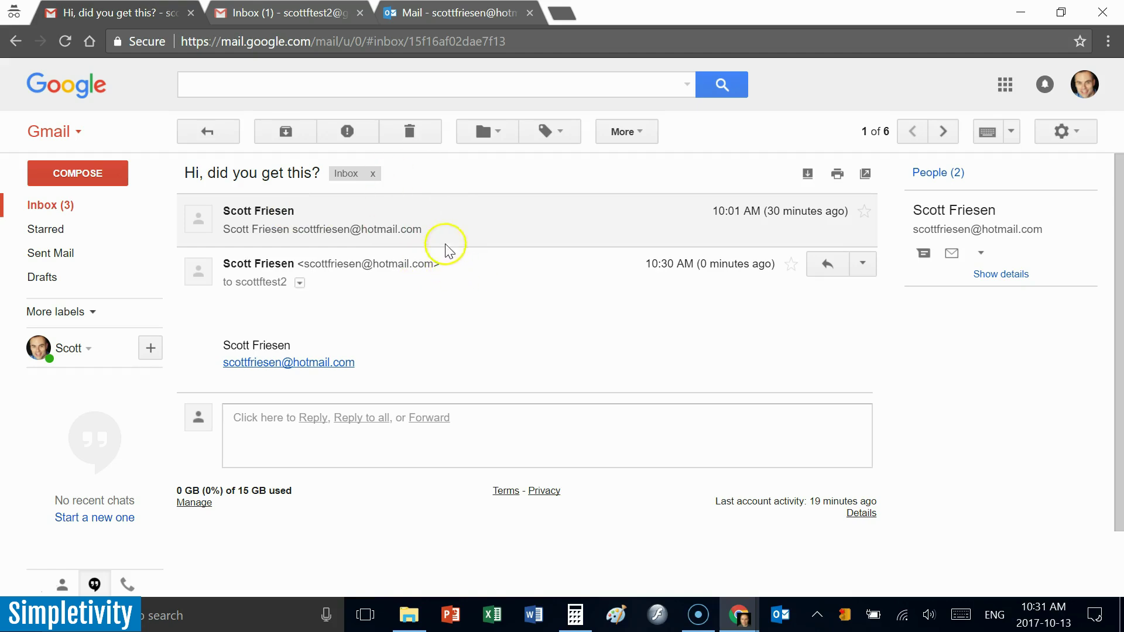
click(296, 16)
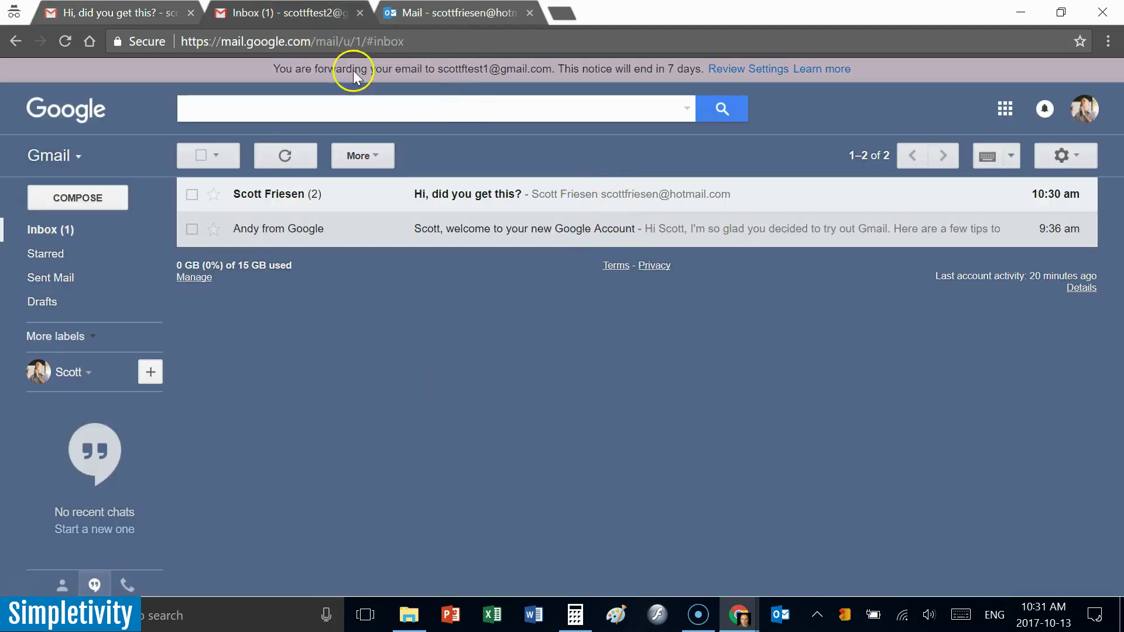
click(143, 13)
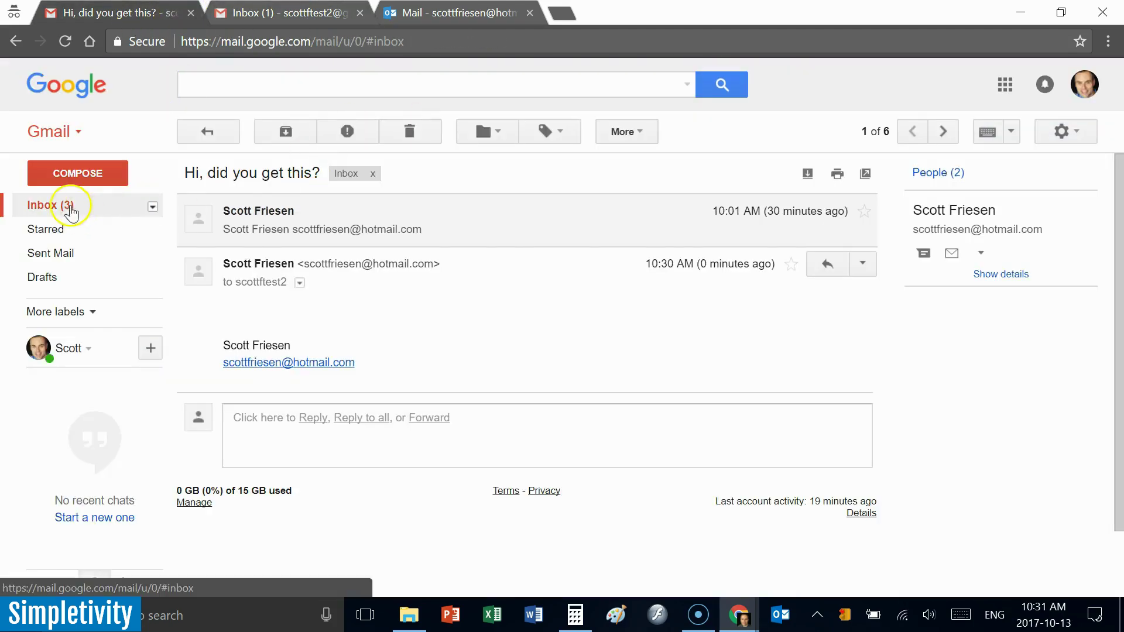
click(82, 214)
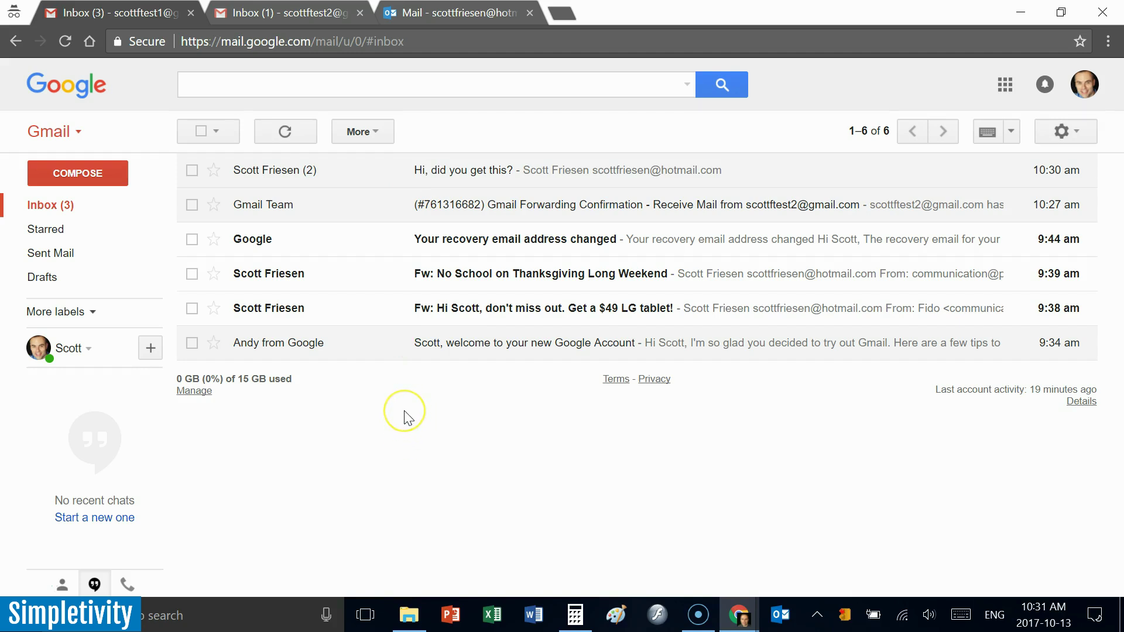
click(348, 182)
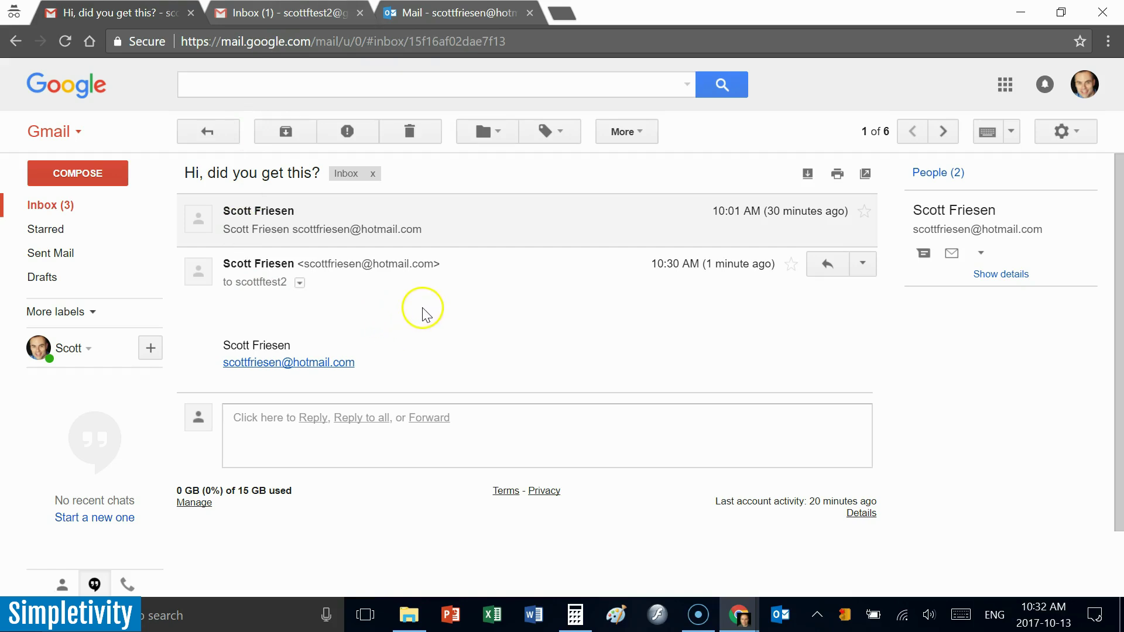
click(61, 204)
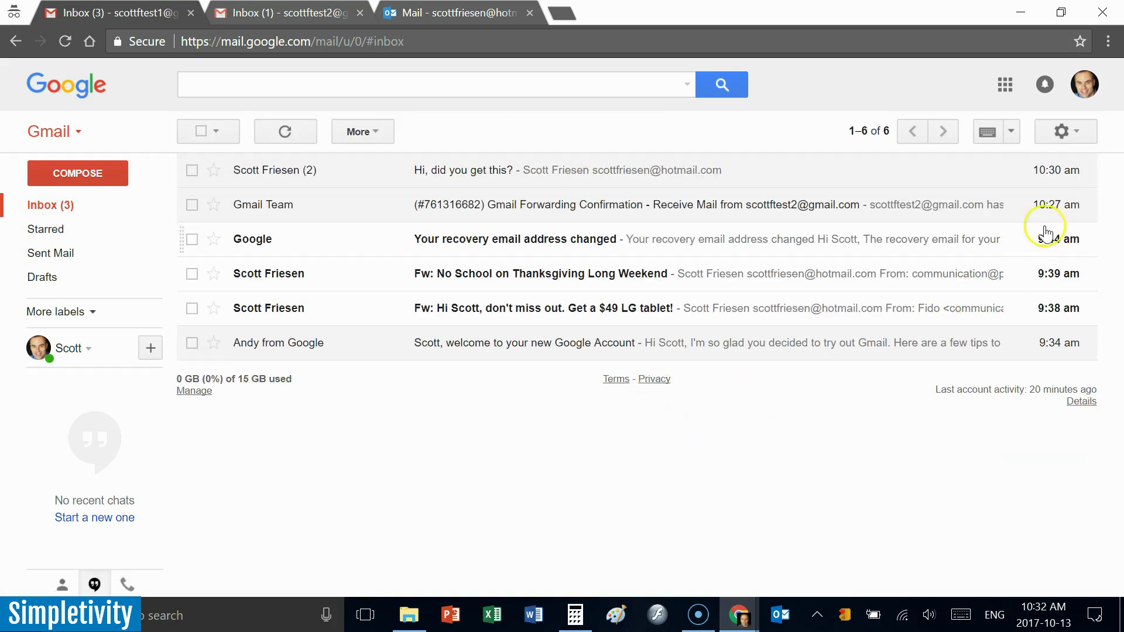
- Open the first account's Accounts and Import settings and choose 'Add another email address'
click(1063, 131)
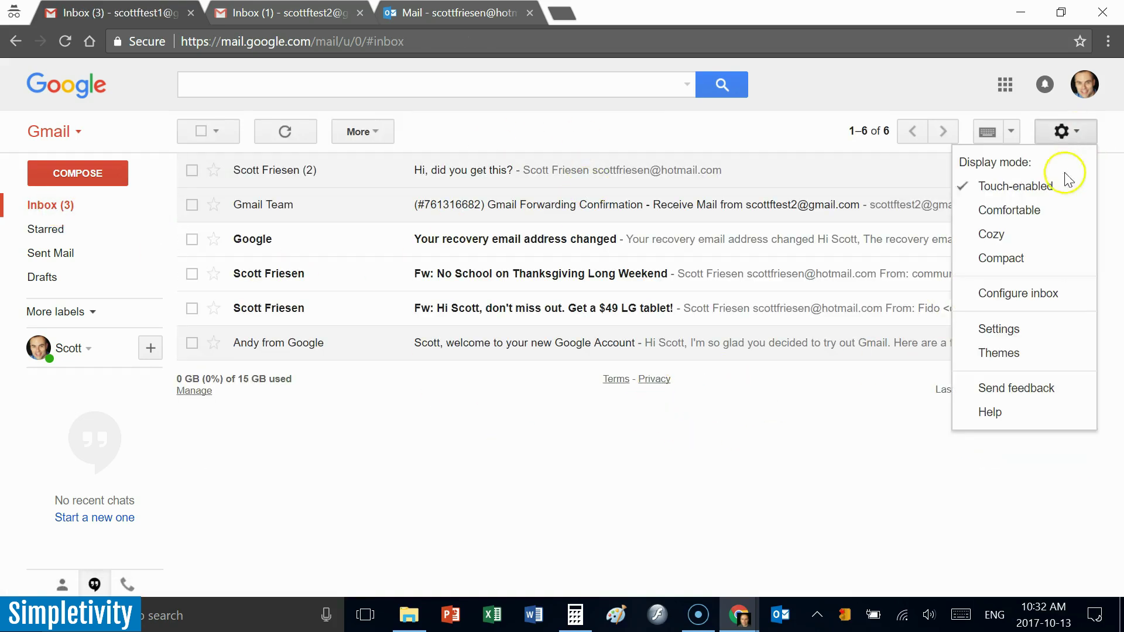
click(1000, 329)
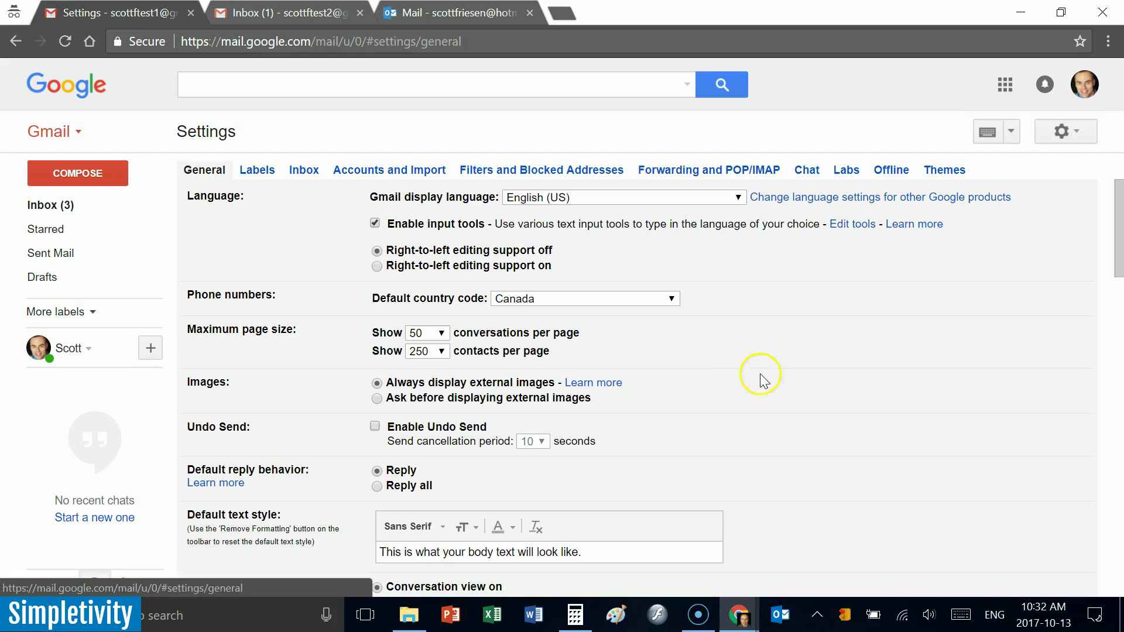
click(397, 173)
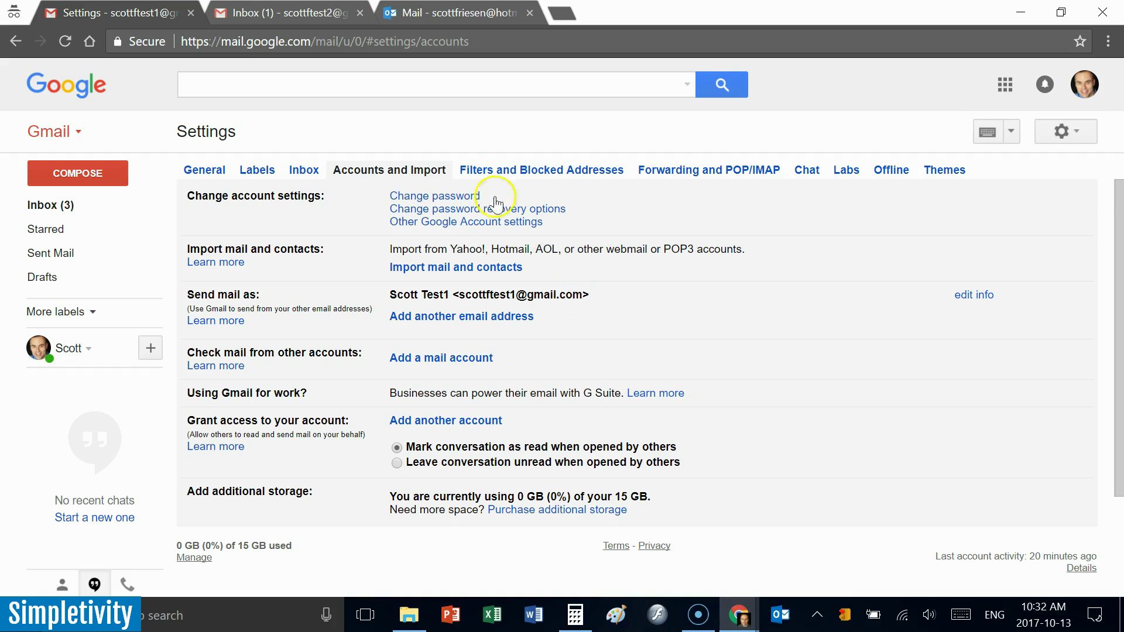
click(473, 321)
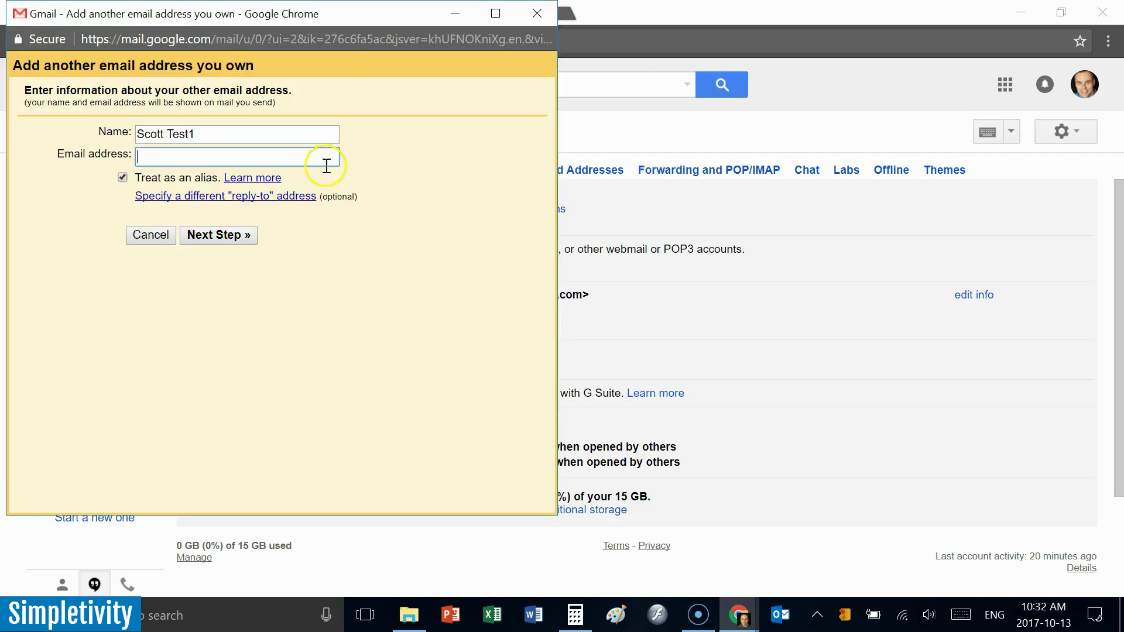
- Enter the sender name and the second account's address, then send its verification email
click(243, 133)
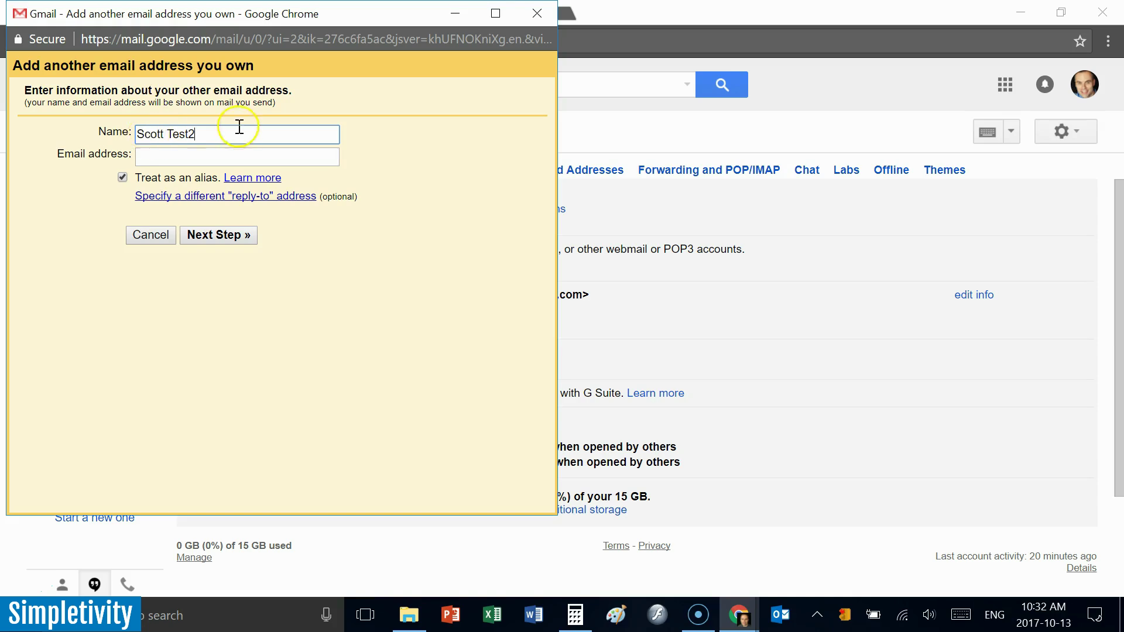
click(217, 158)
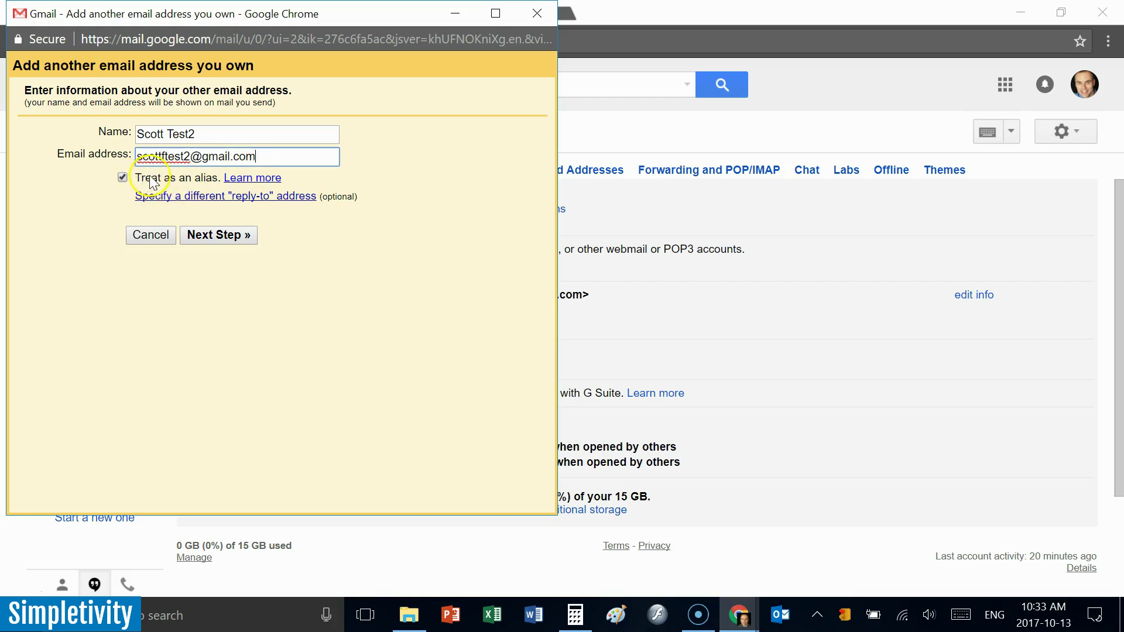
click(220, 241)
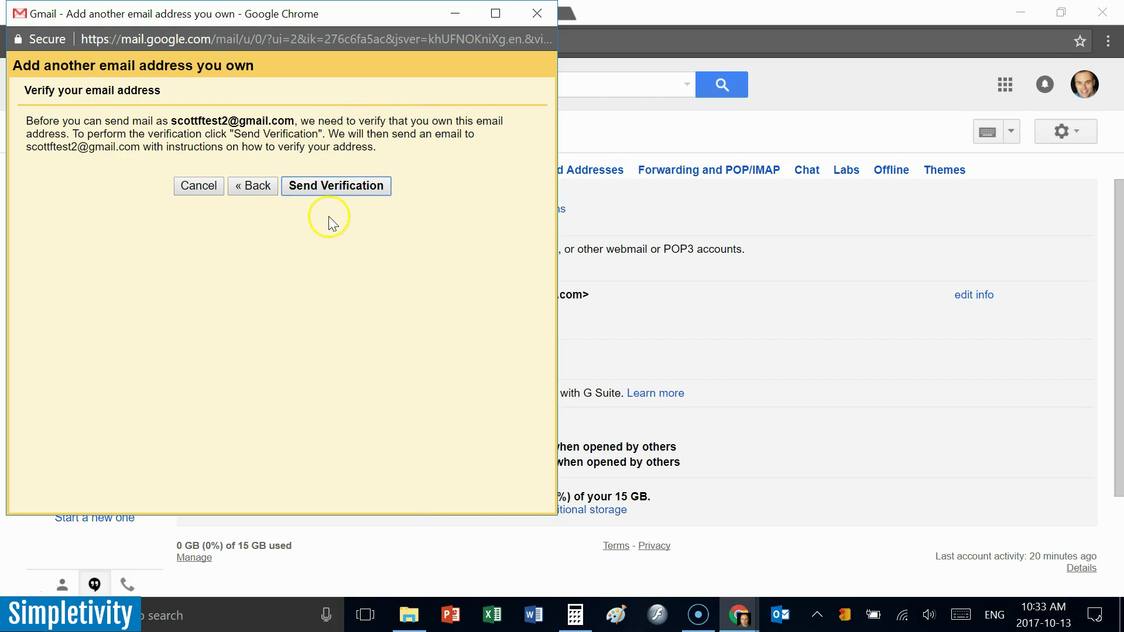
click(342, 188)
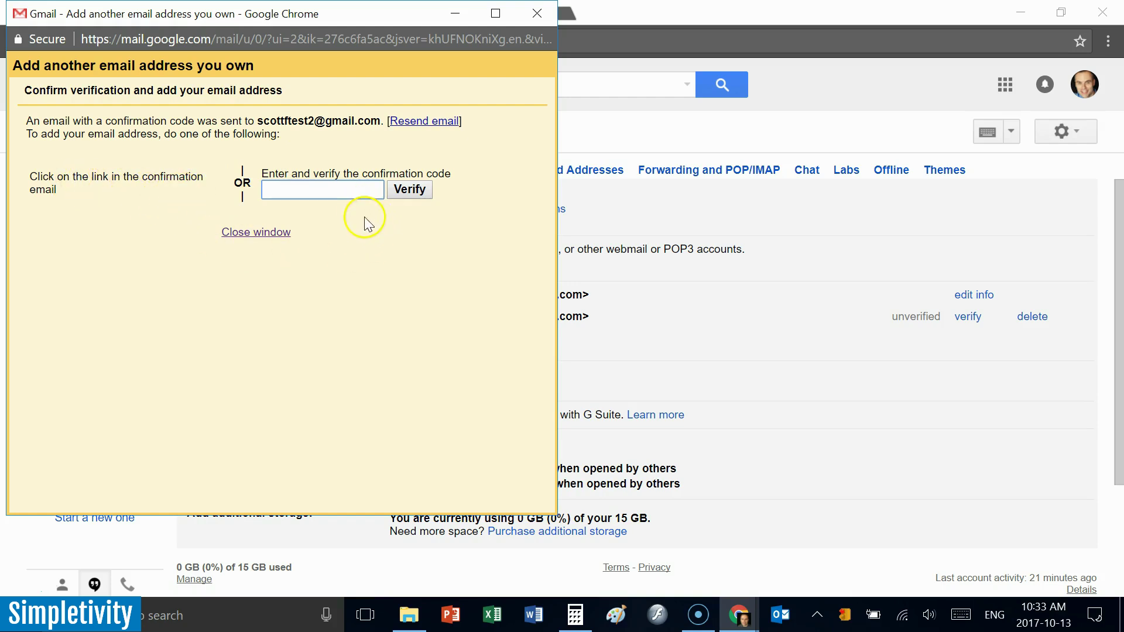
drag(376, 12, 768, 193)
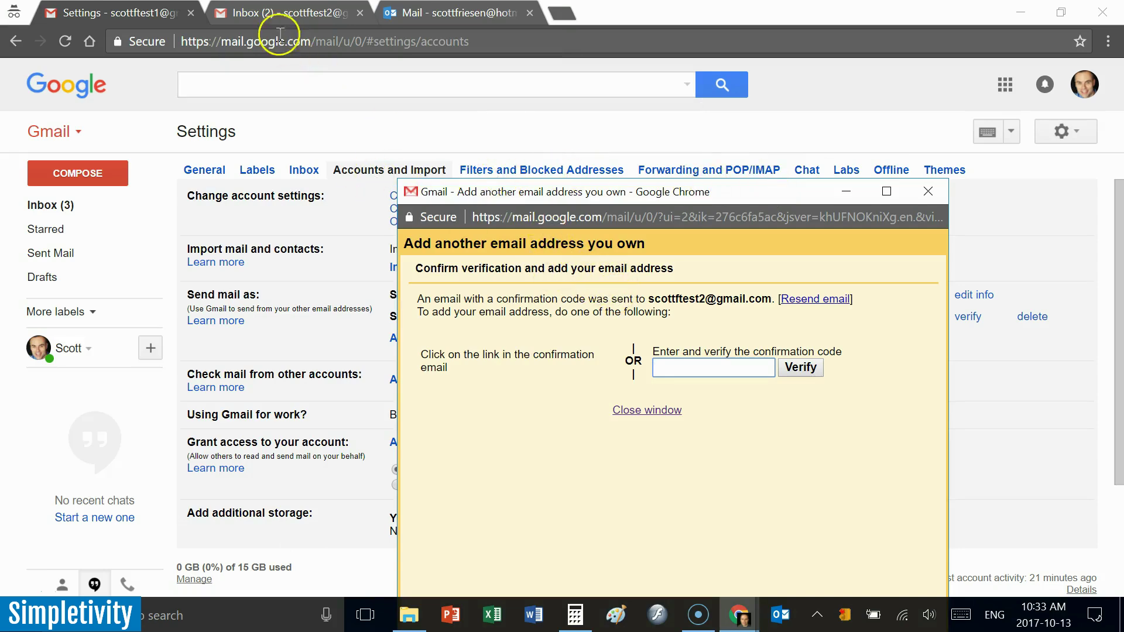
- Approve the send-as request through the link in the second account's Gmail Confirmation email
click(269, 15)
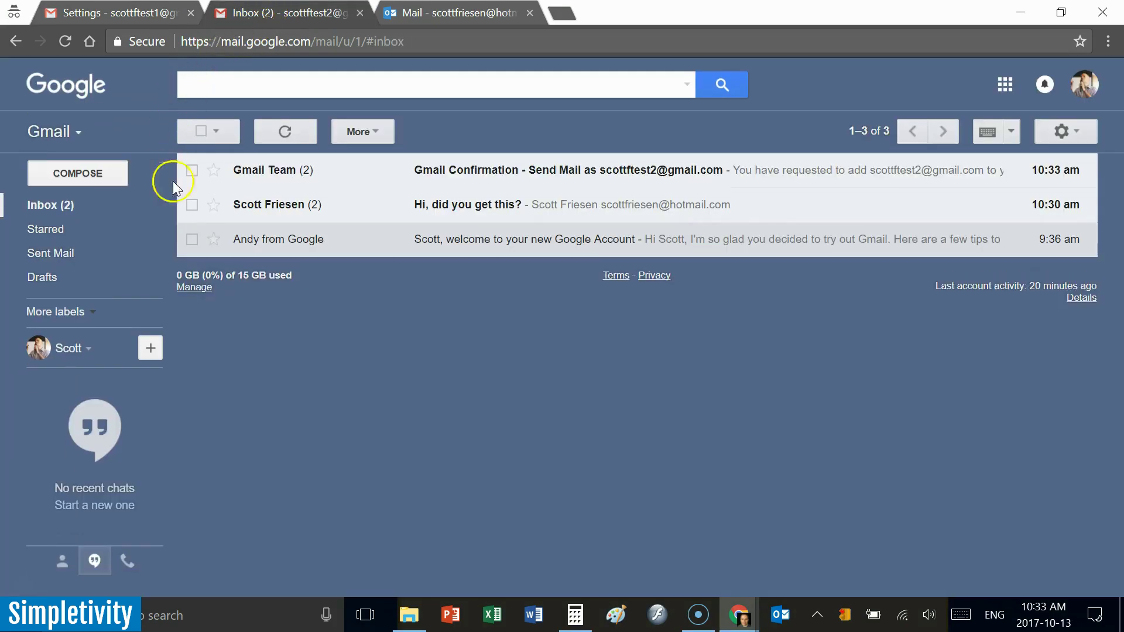
click(355, 177)
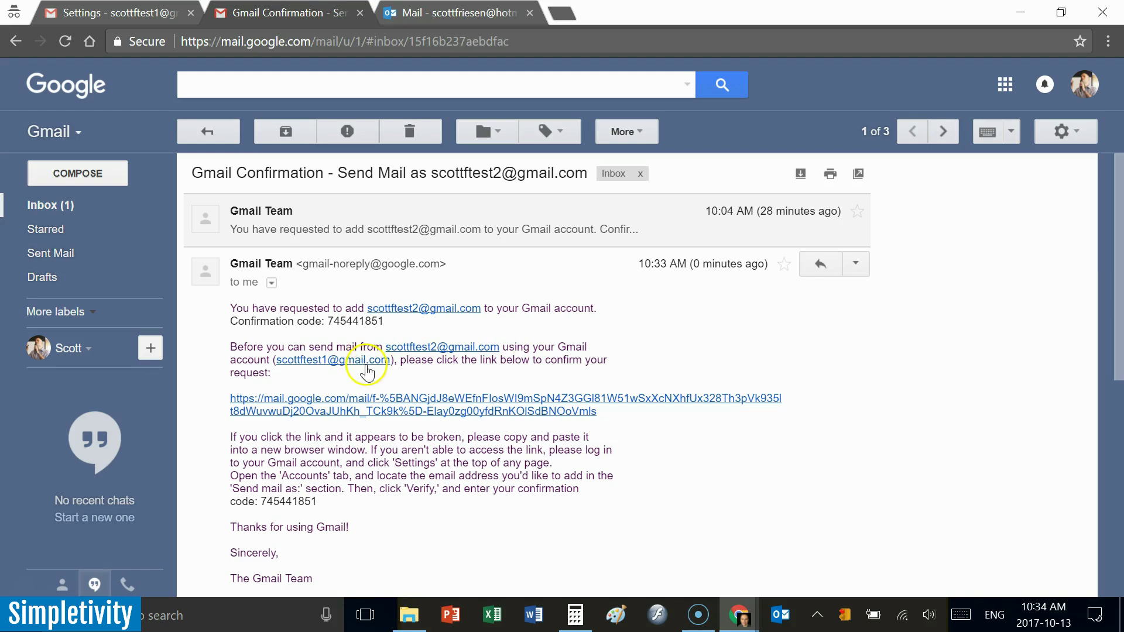
click(478, 399)
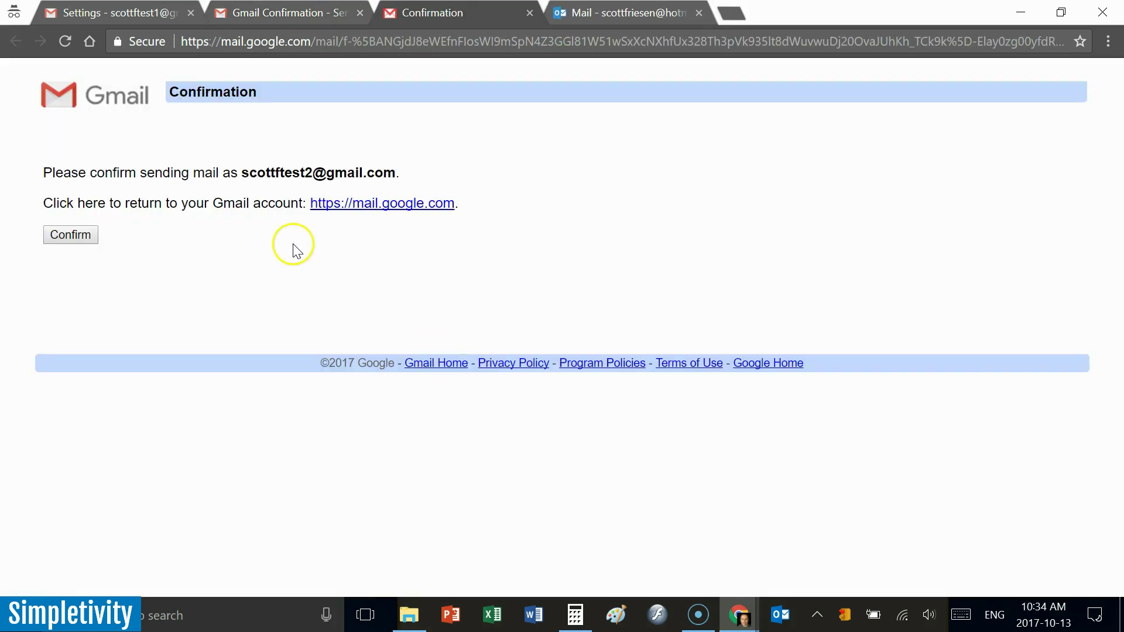
click(87, 236)
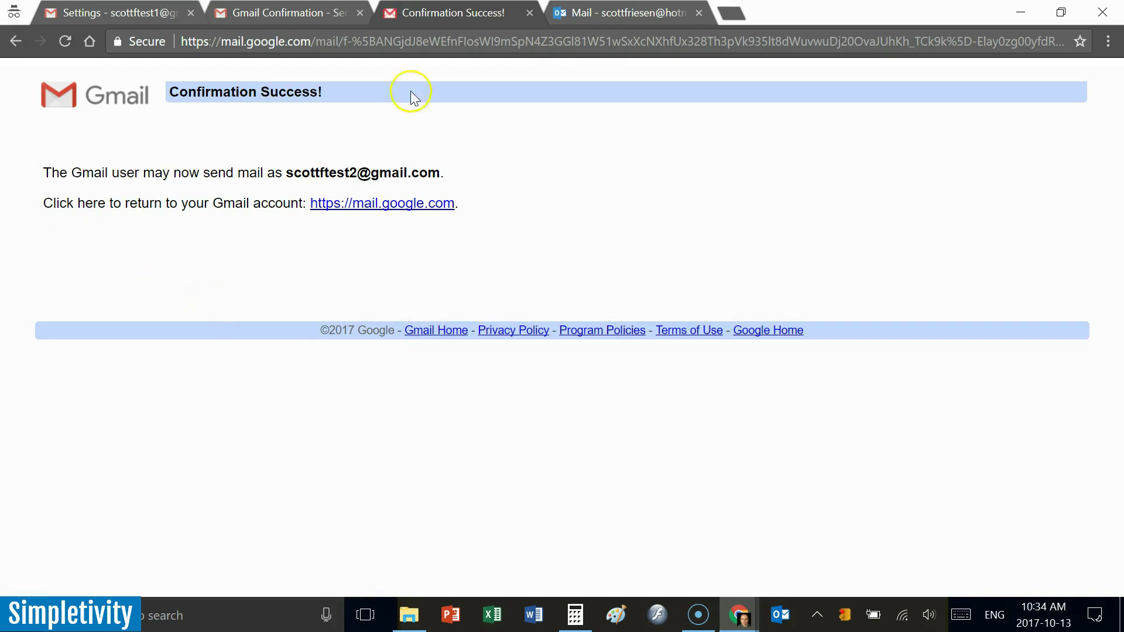
click(530, 12)
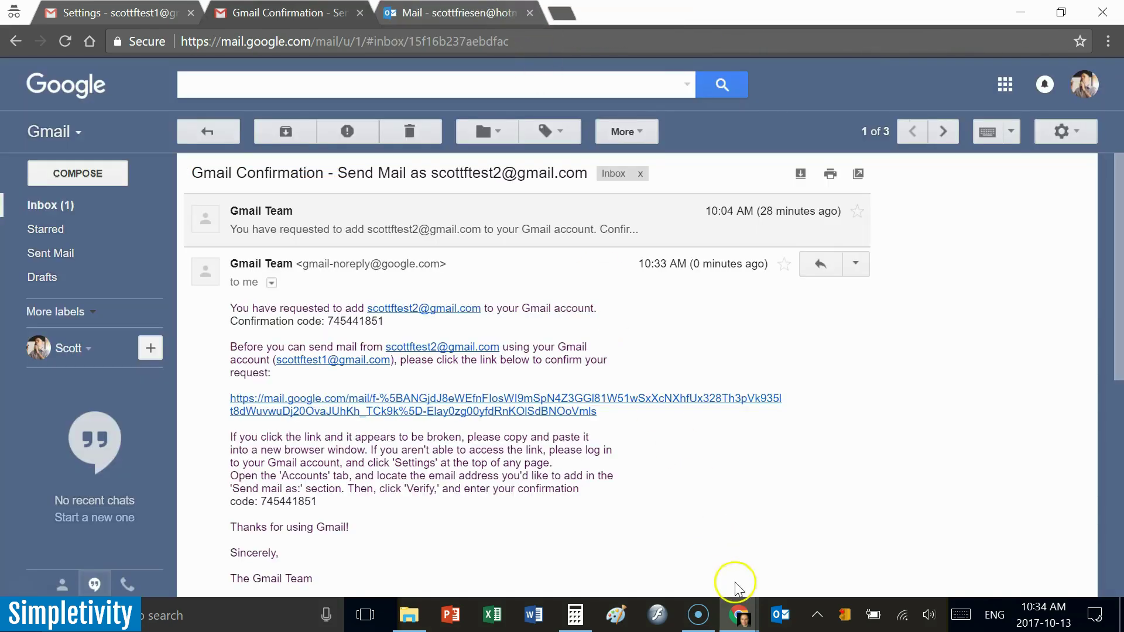
- Bring the verification-code window forward and close it
mouse_move(740, 614)
click(949, 541)
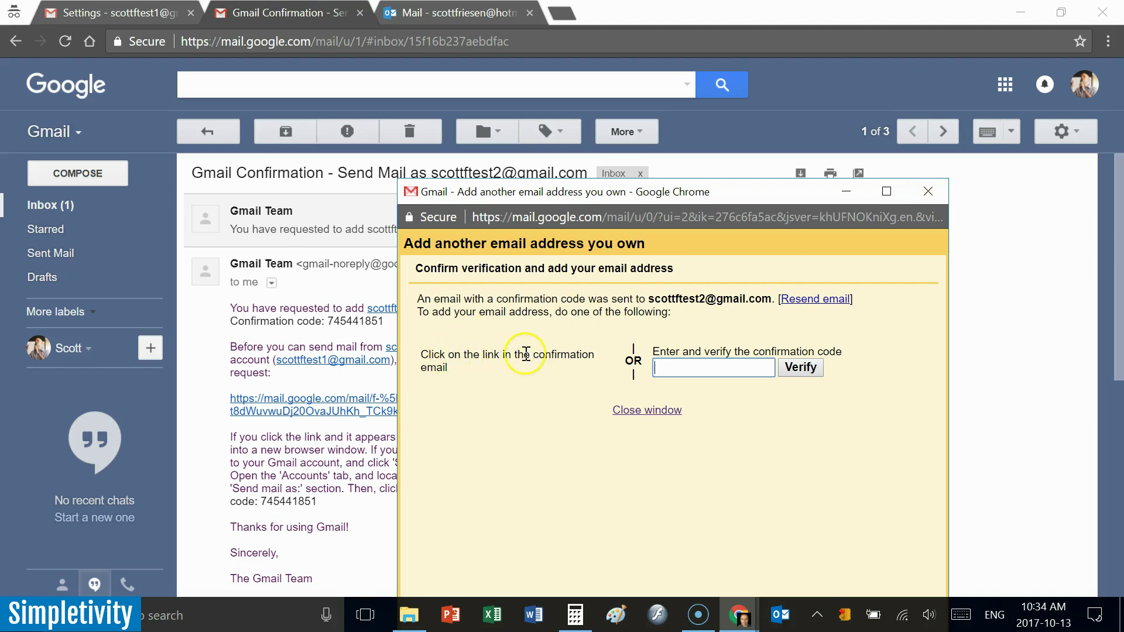
click(929, 193)
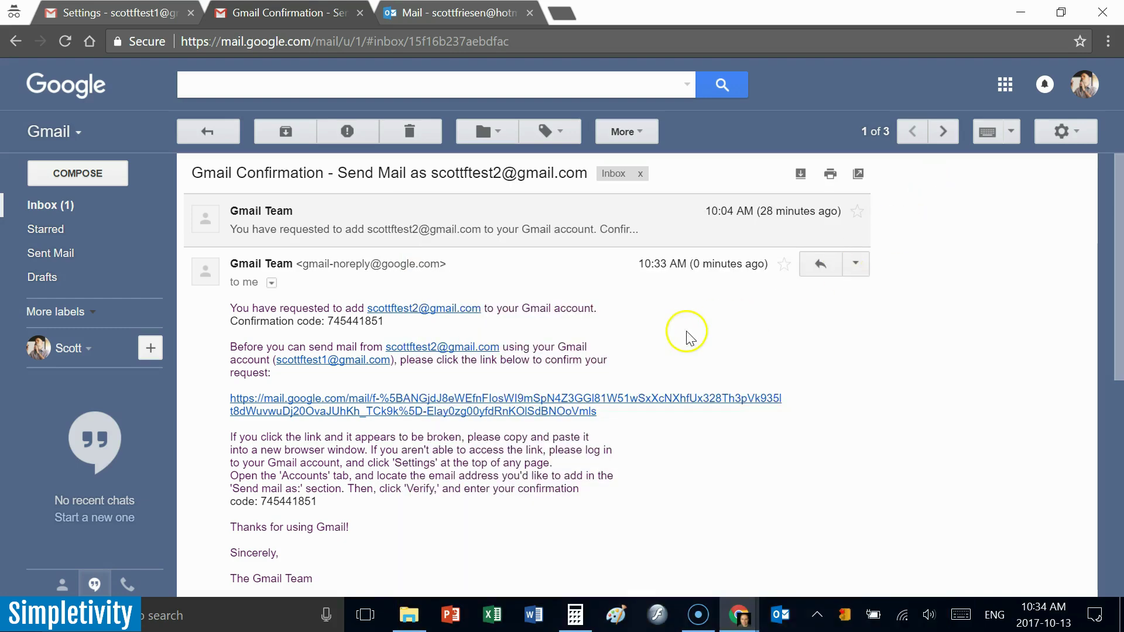
- Return to the inbox list, check the first account's Settings, then the second account's inbox
click(82, 203)
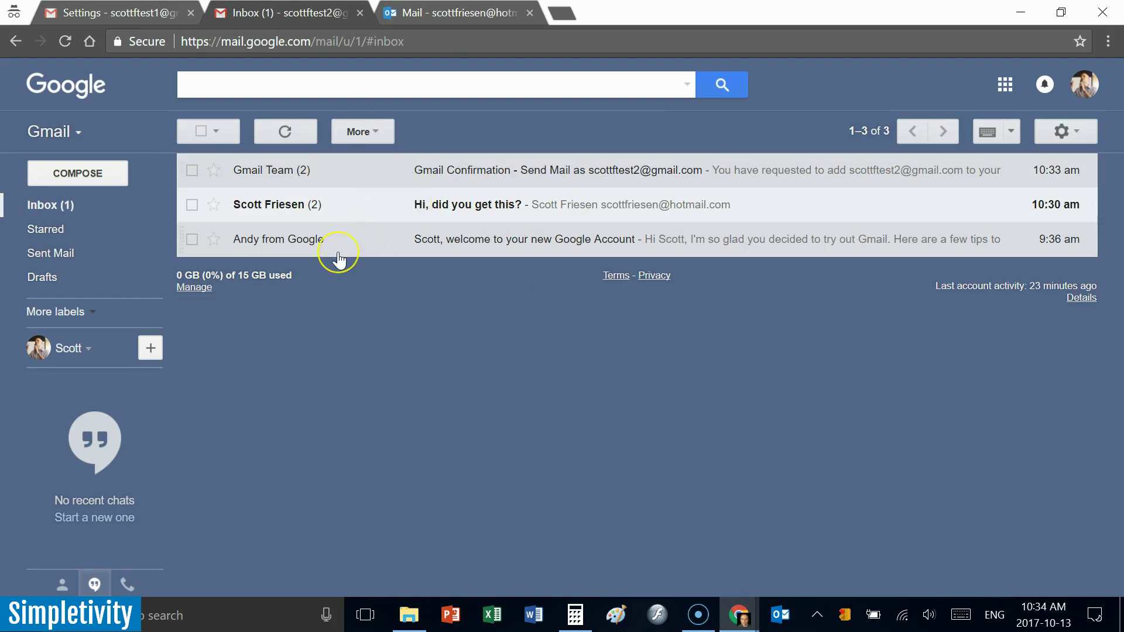
click(291, 23)
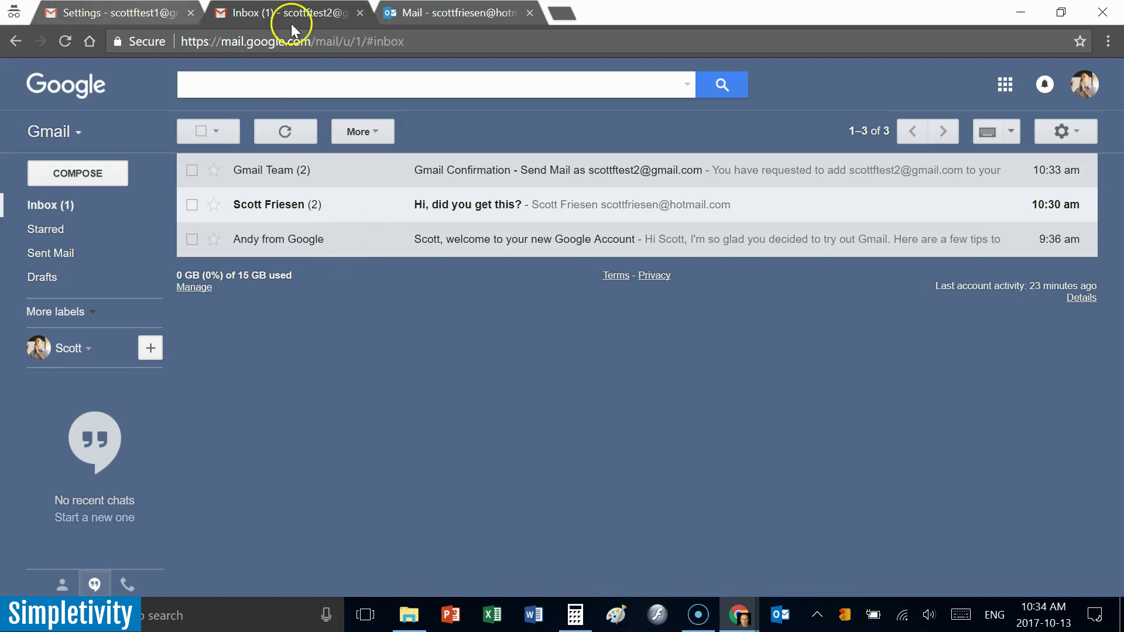
click(139, 17)
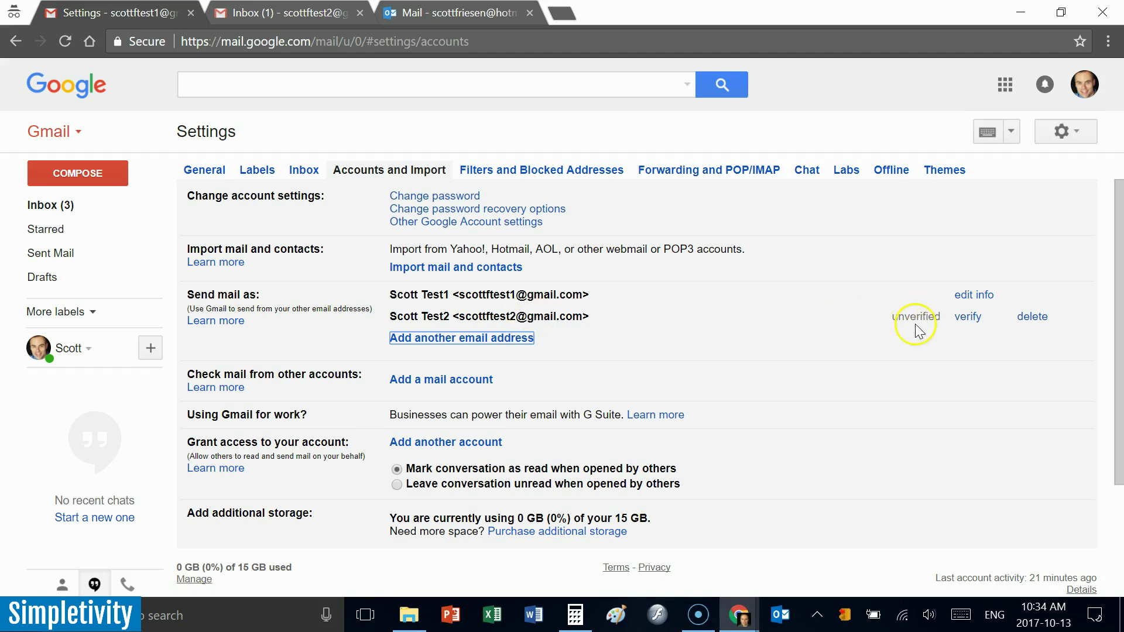
click(305, 18)
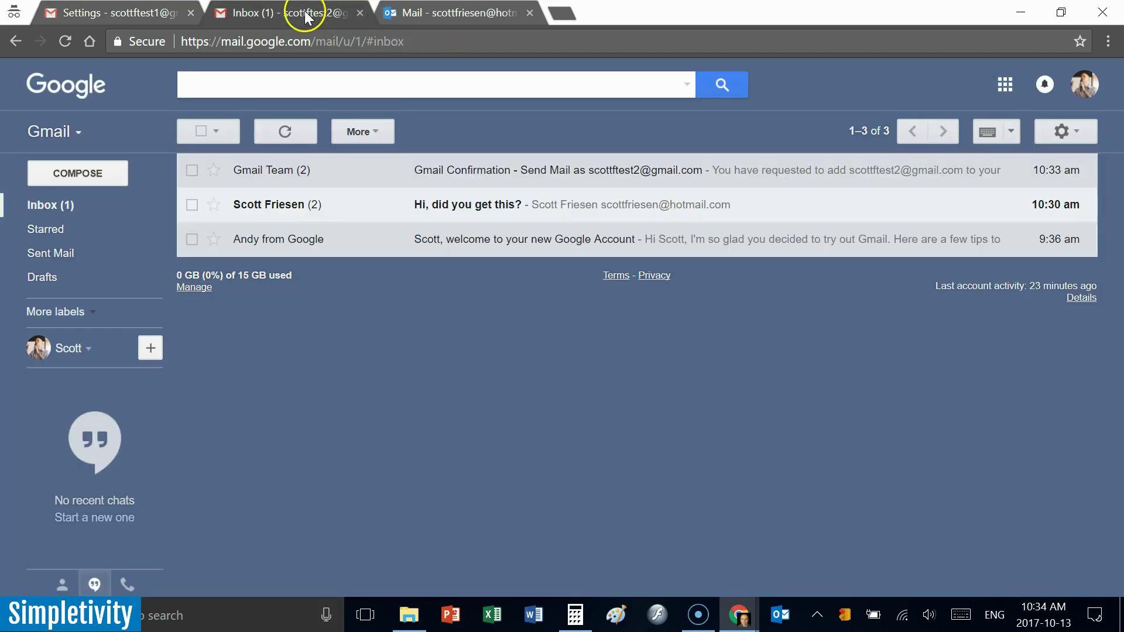
- Re-confirm the send-as request from the second account's Gmail Confirmation email link
click(343, 170)
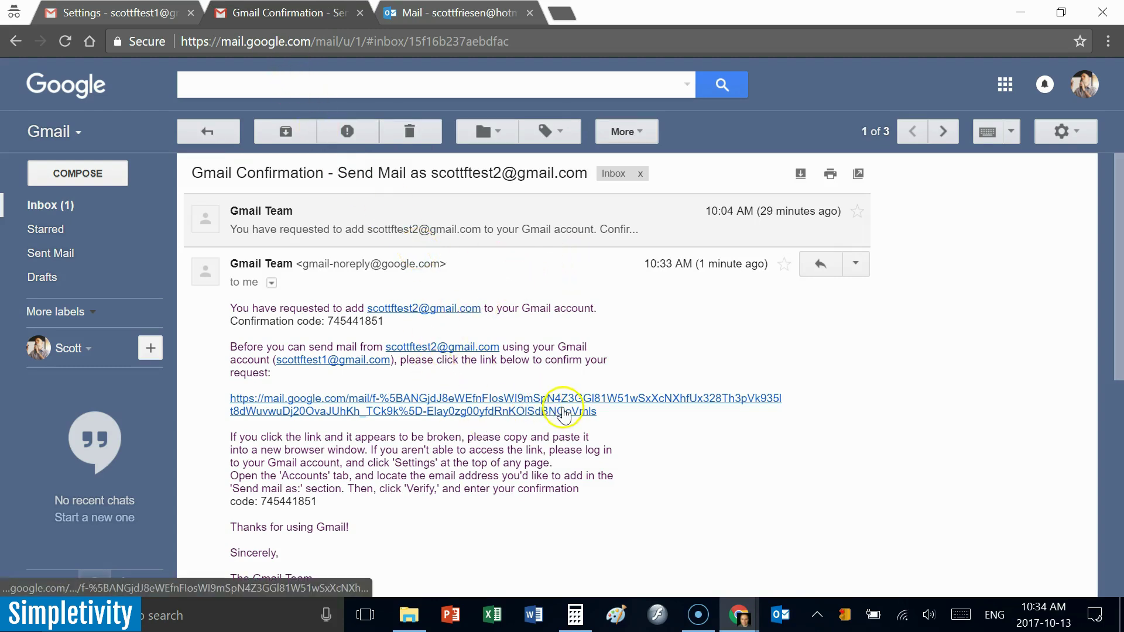
click(530, 399)
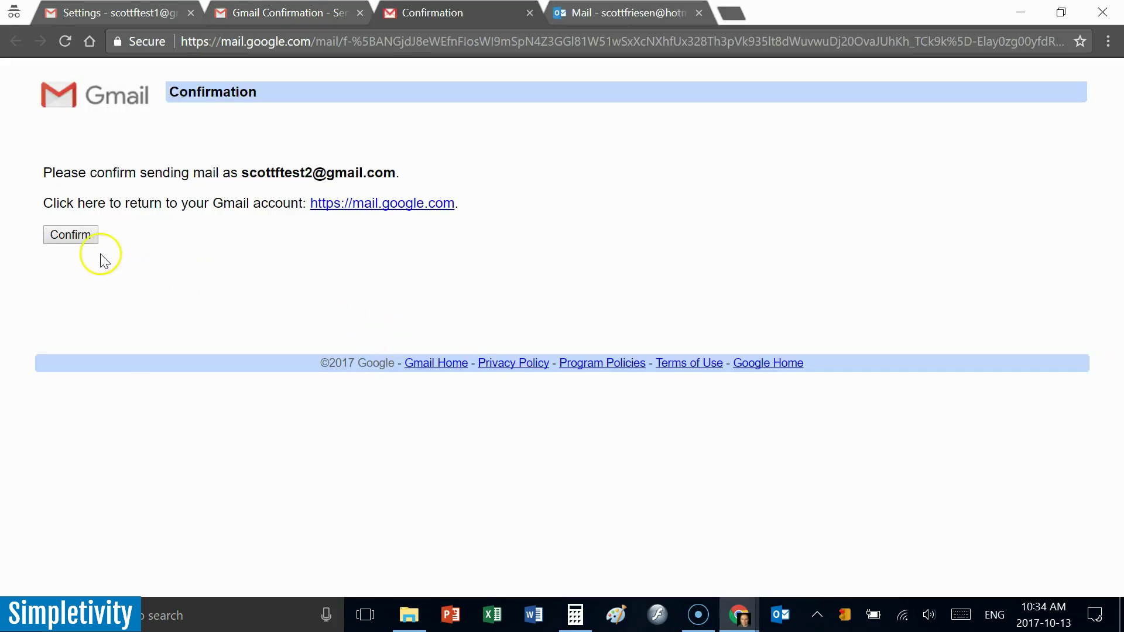
click(72, 235)
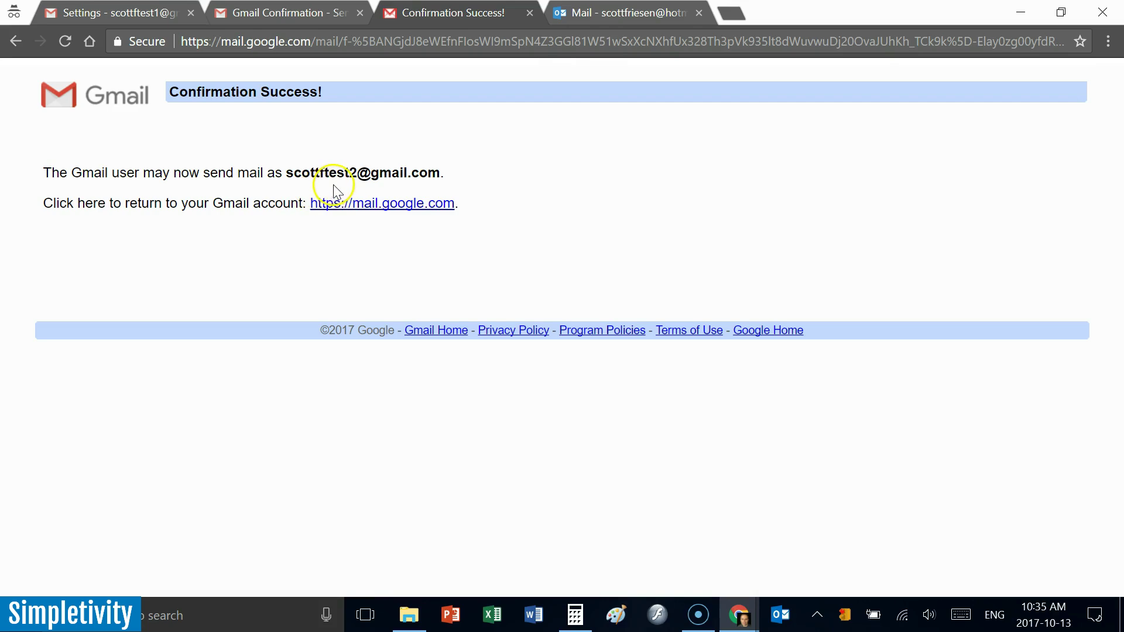
click(530, 13)
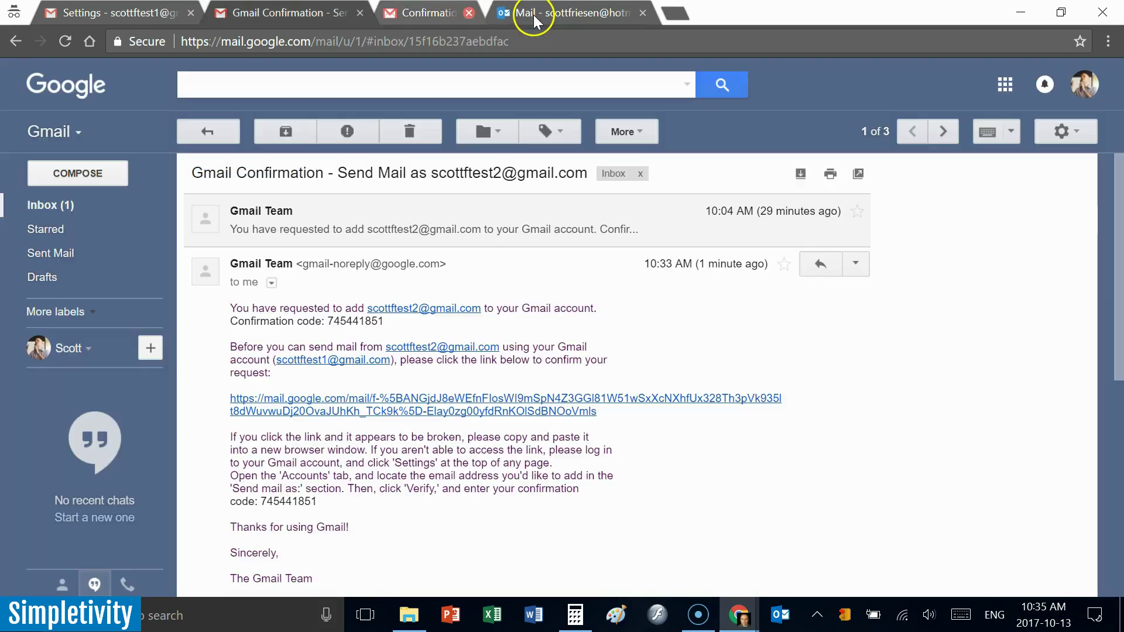
click(80, 204)
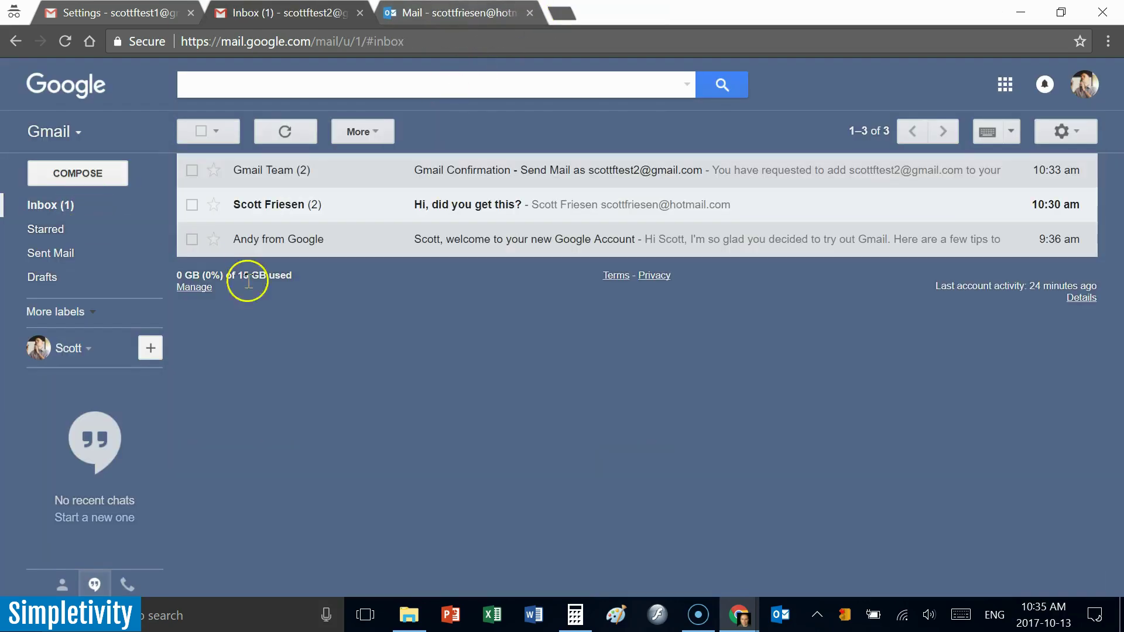
- Confirm again via the forwarded Gmail Confirmation email in the first account's inbox
click(140, 14)
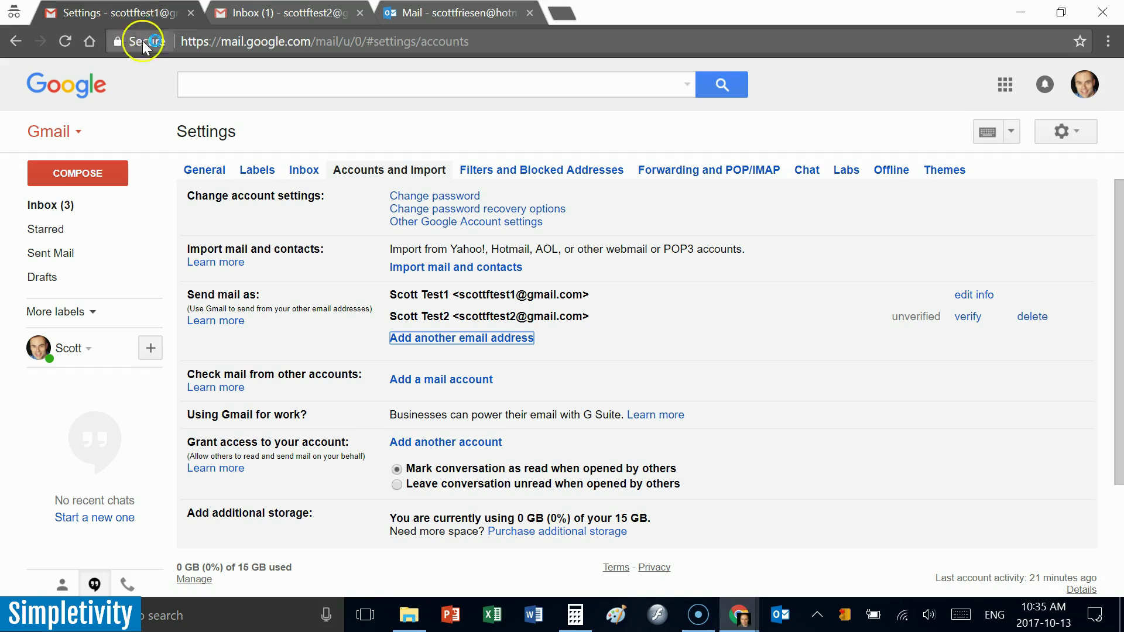
click(1032, 335)
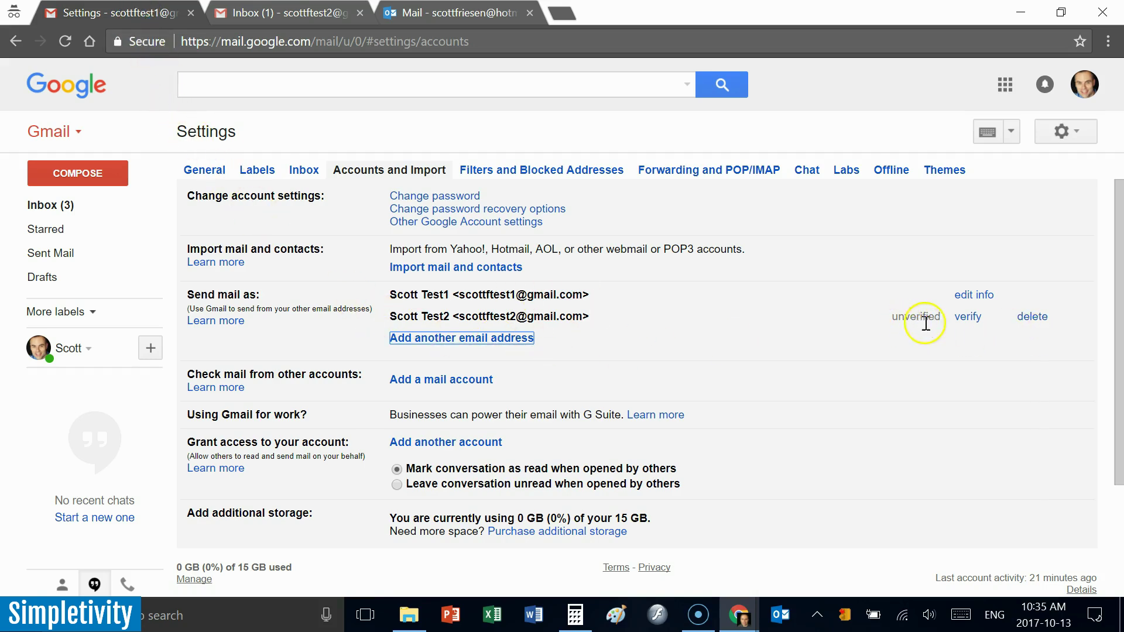
scroll(728, 307, down, 3)
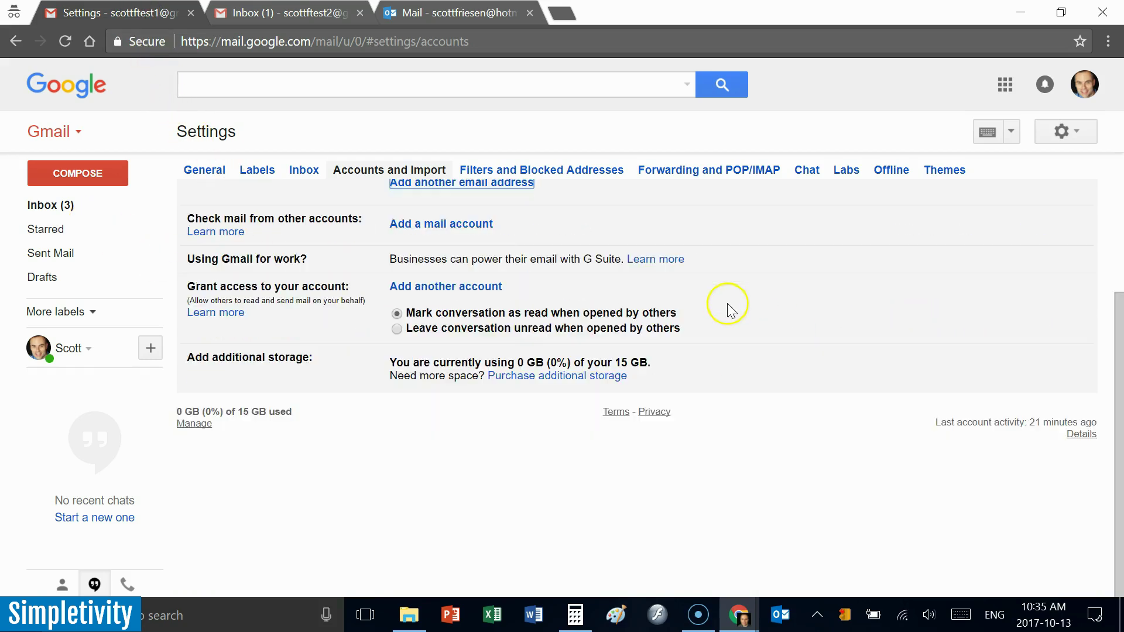
scroll(747, 338, up, 3)
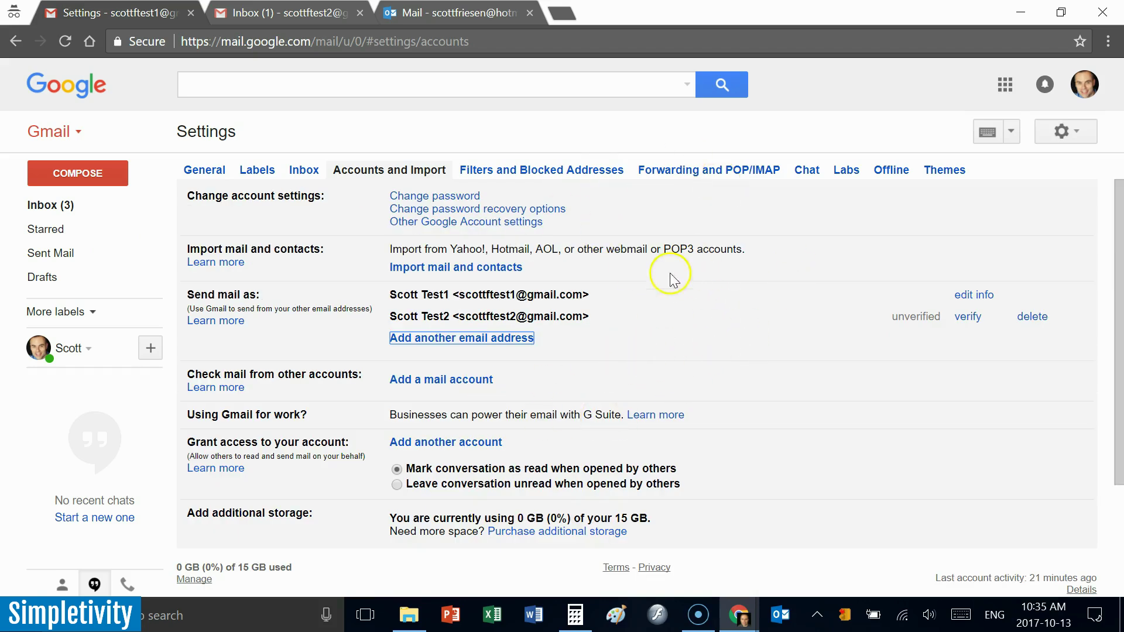
click(58, 207)
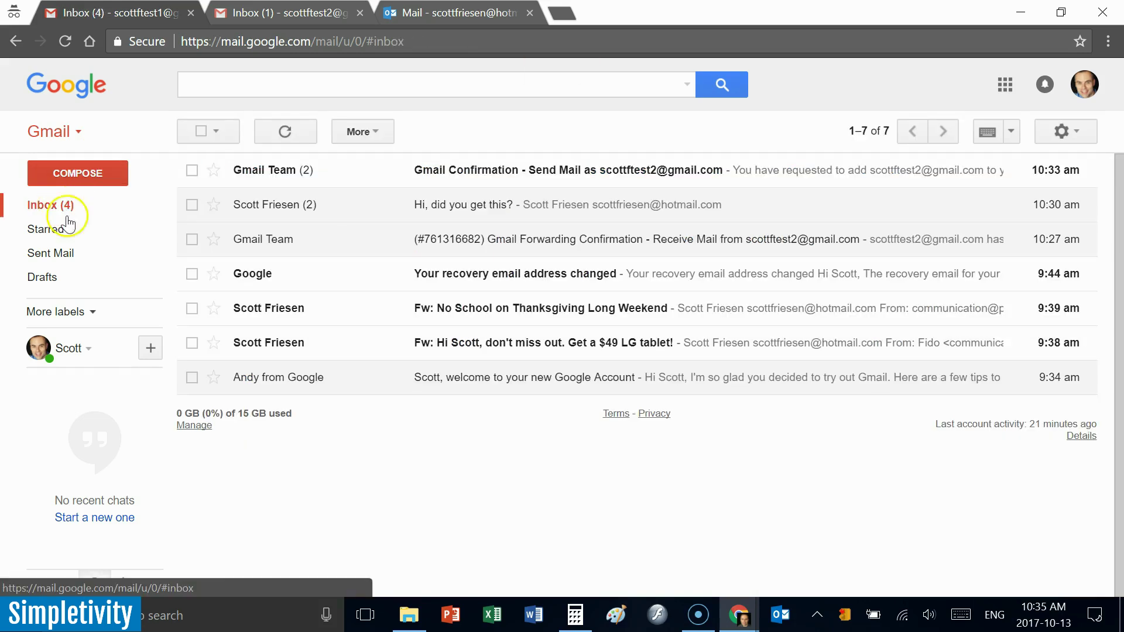
click(355, 171)
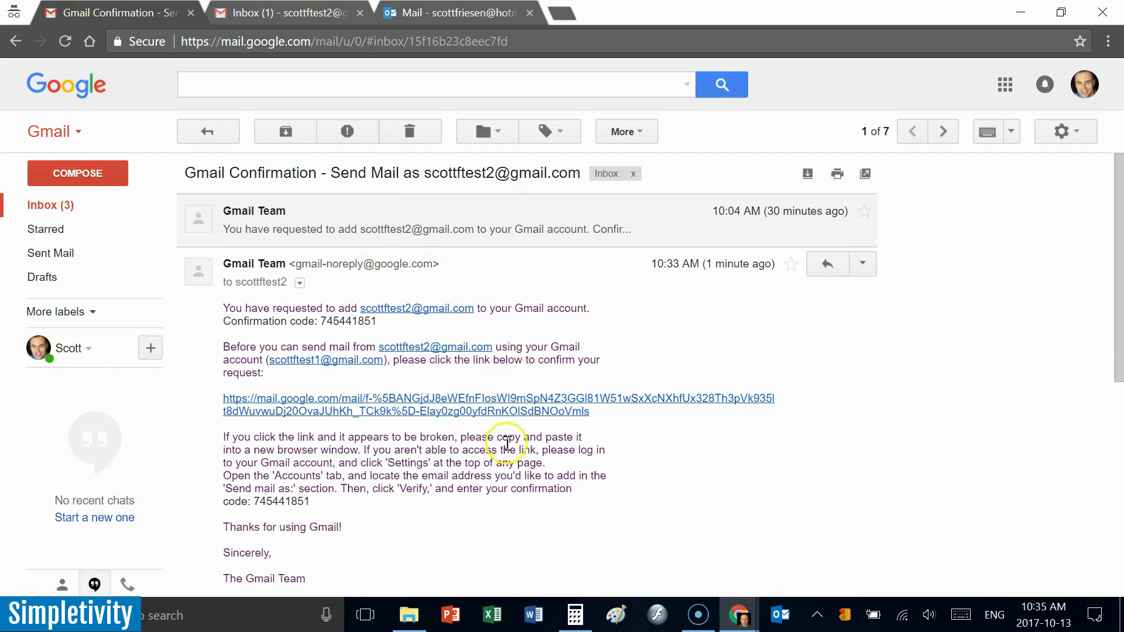
click(490, 406)
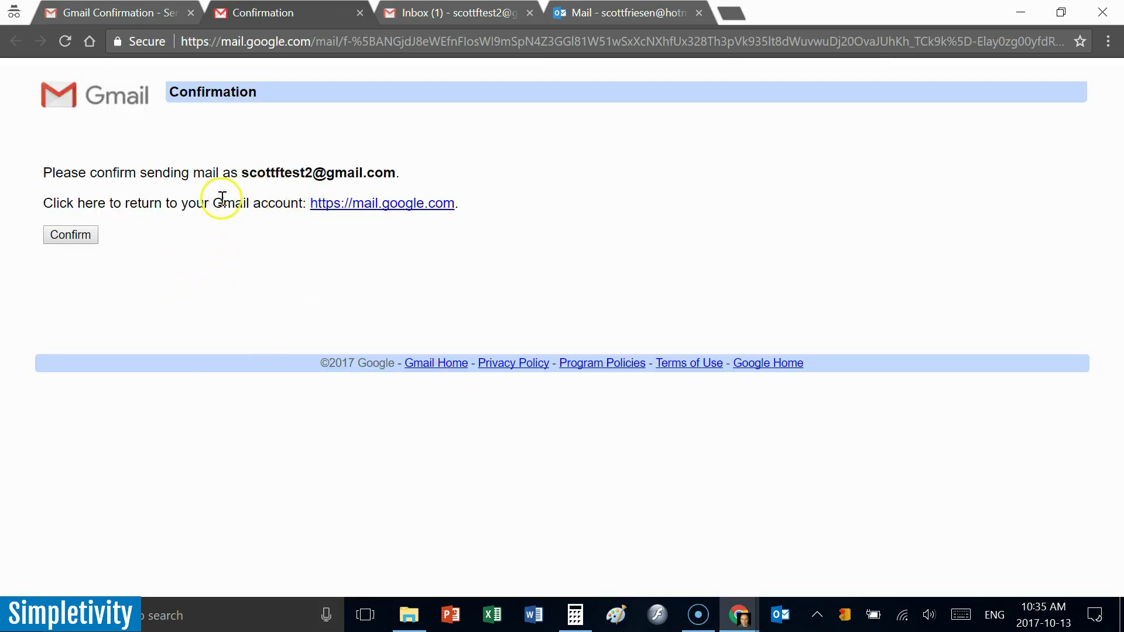
click(63, 234)
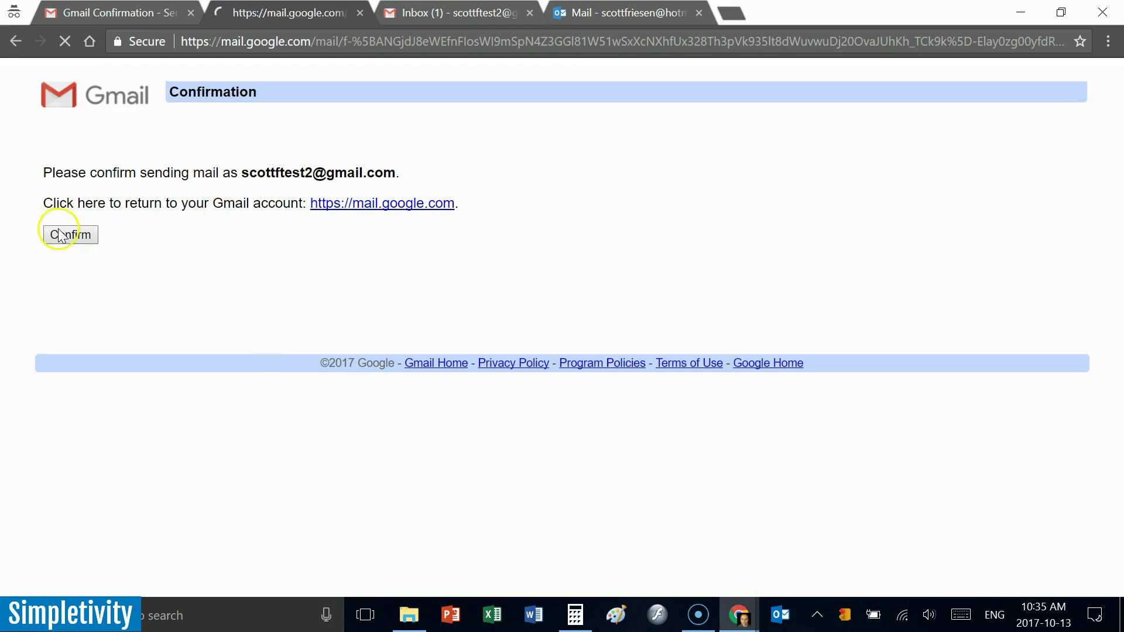
click(359, 12)
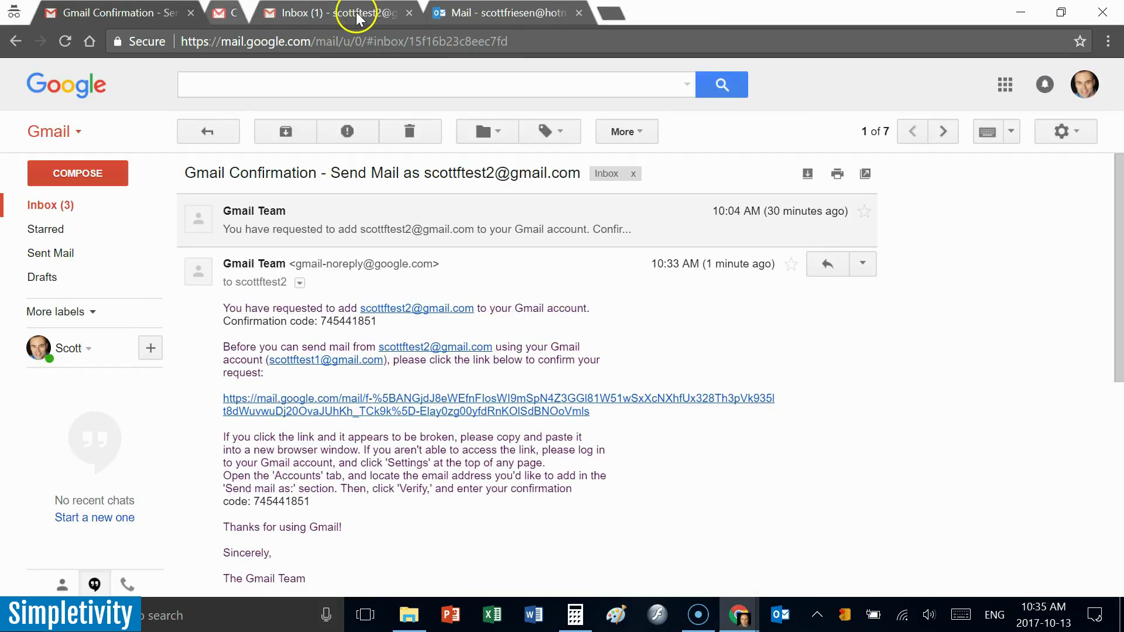
- In Accounts and Import, select 'Reply from the same address the message was sent to'
click(71, 216)
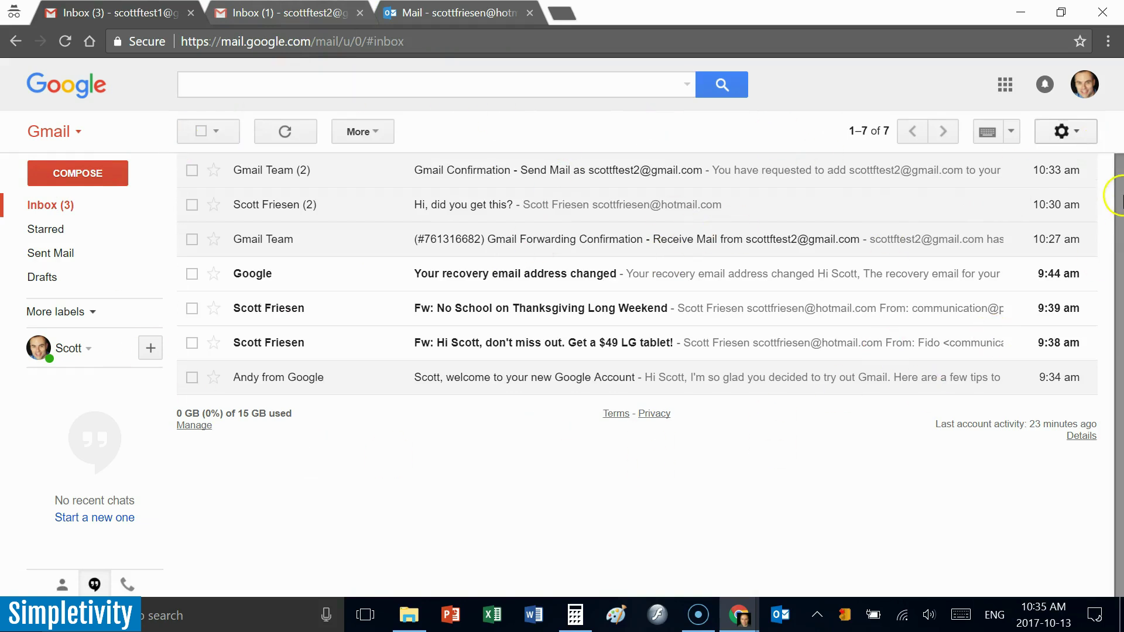
click(1084, 130)
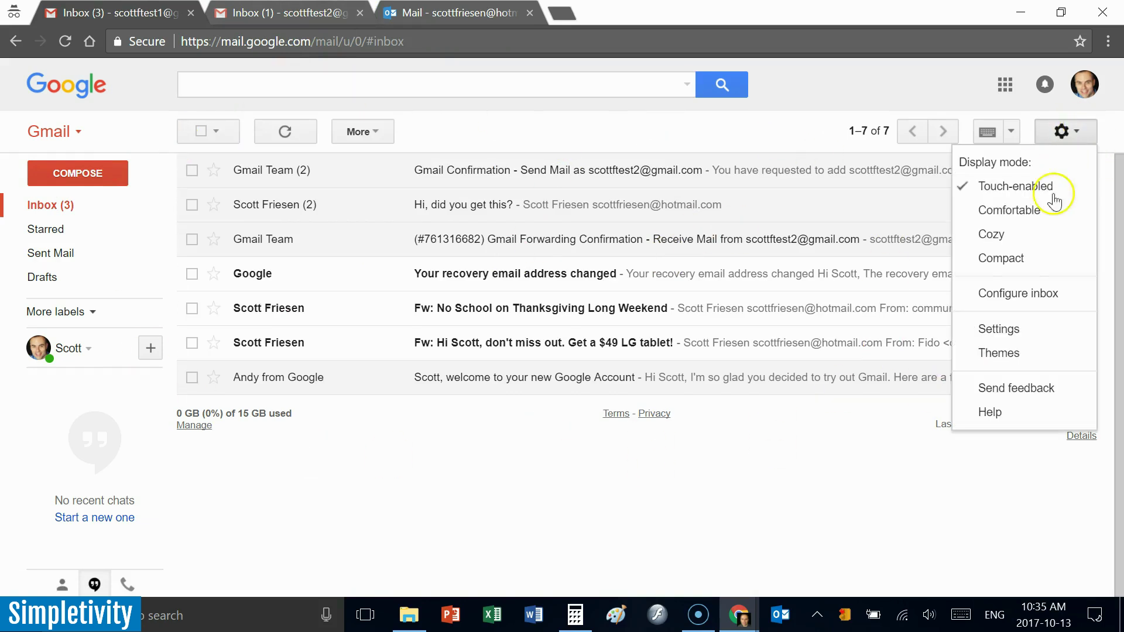
click(1005, 326)
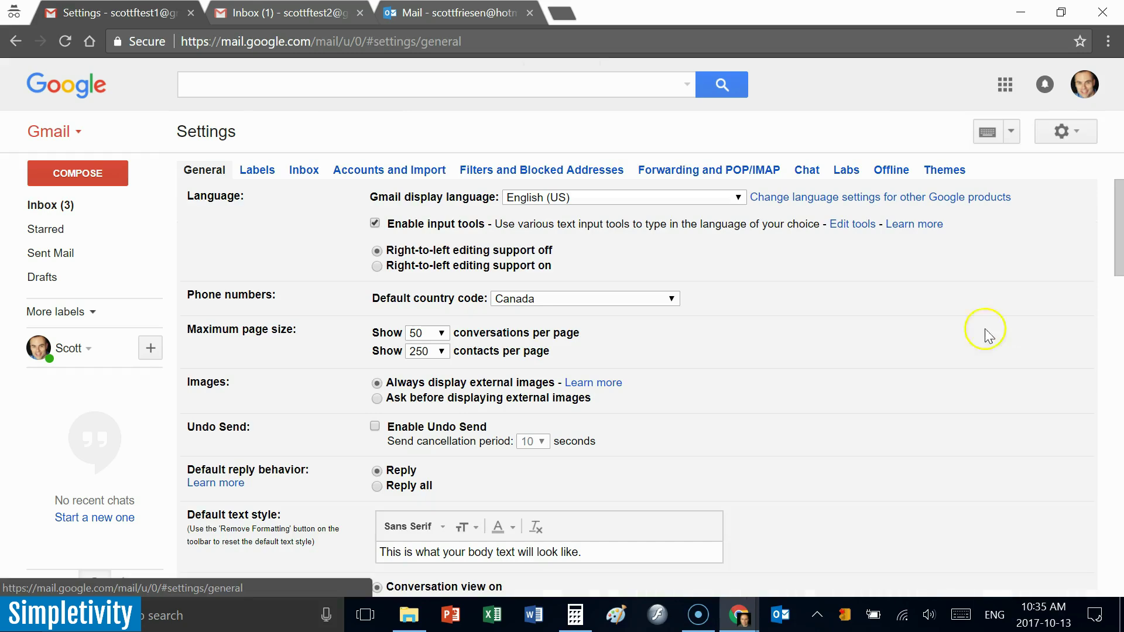
click(403, 176)
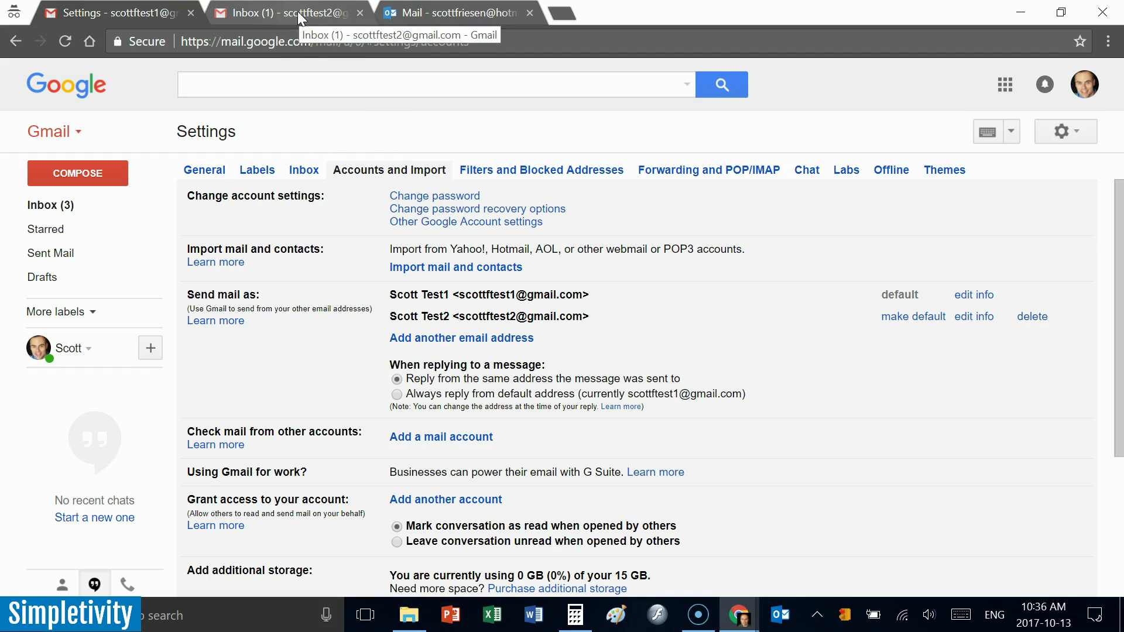
click(397, 380)
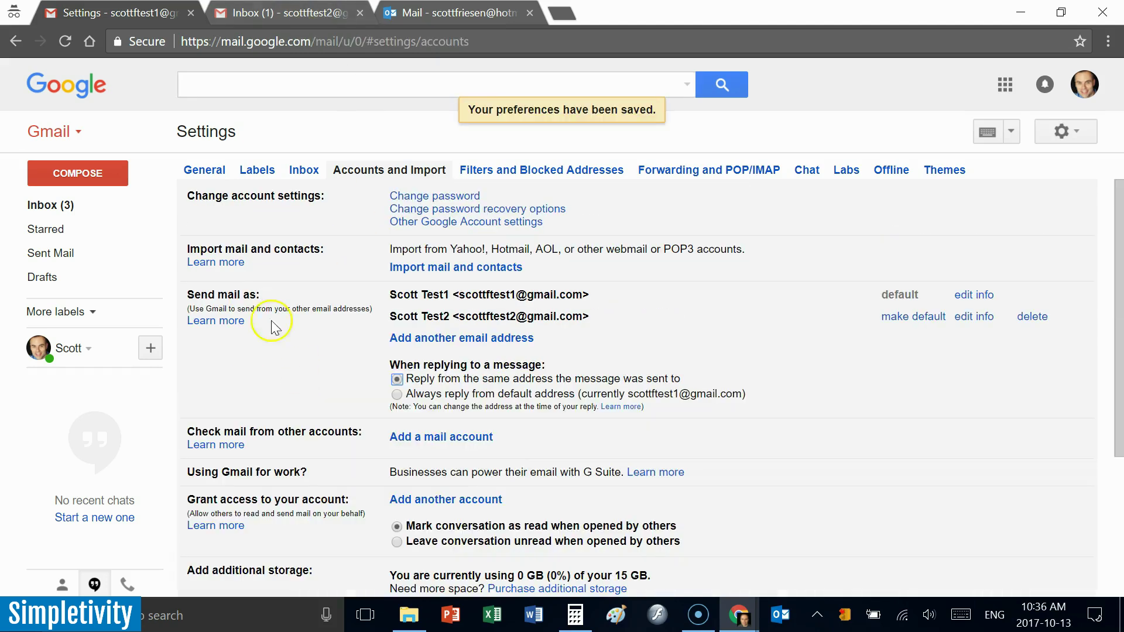
click(67, 207)
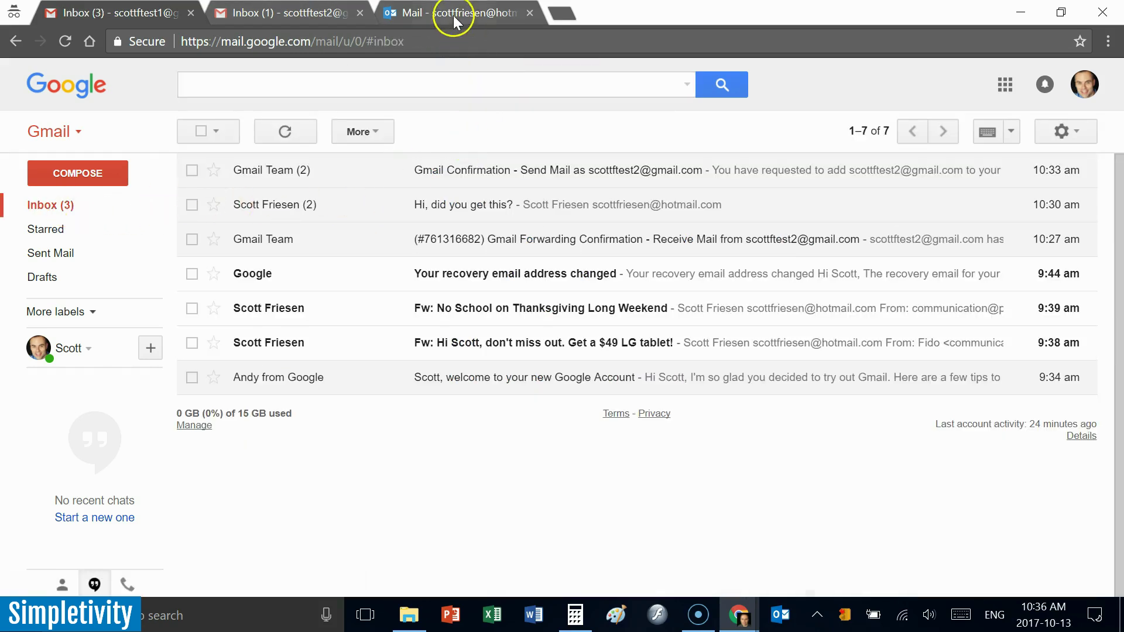
- Send an Outlook message titled 'Hello!' to the suggested second Gmail address
click(455, 19)
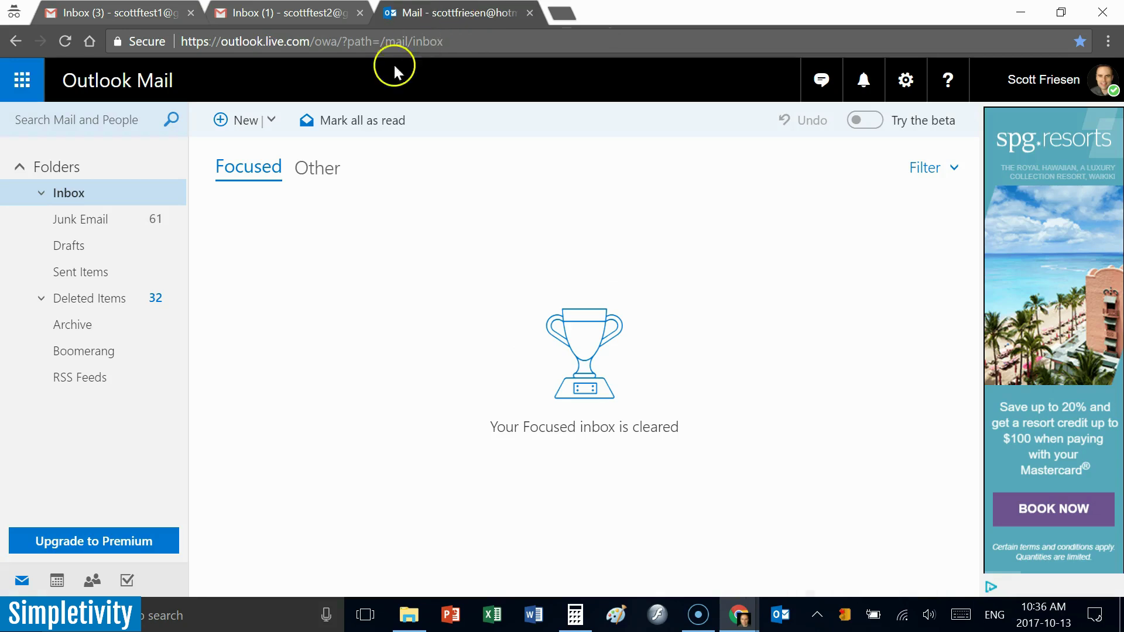
click(230, 123)
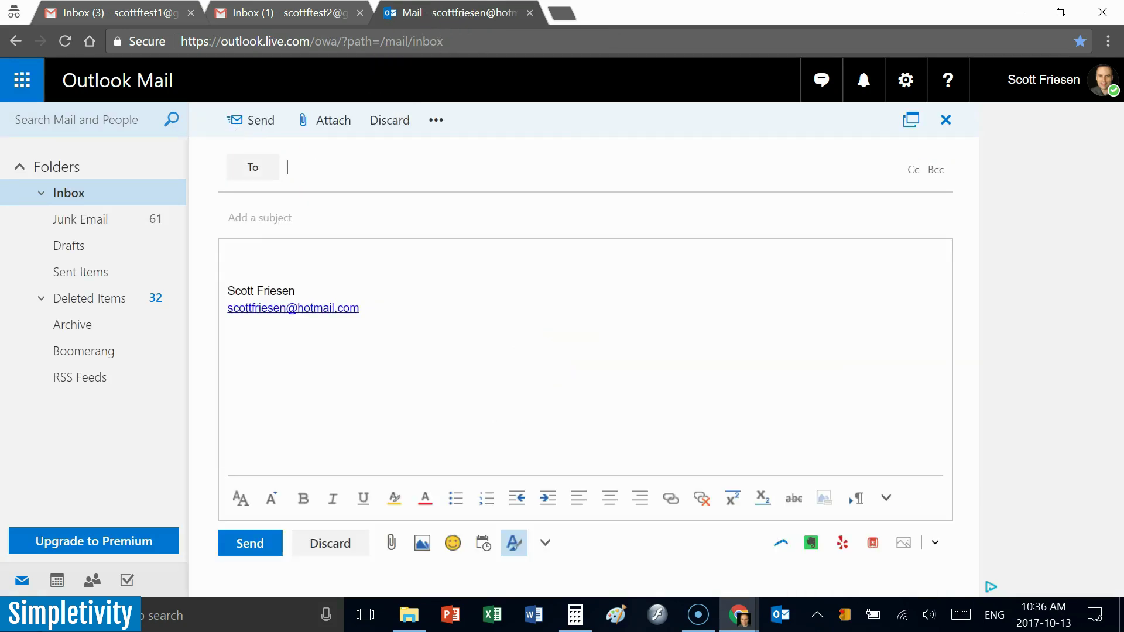
text(scottft)
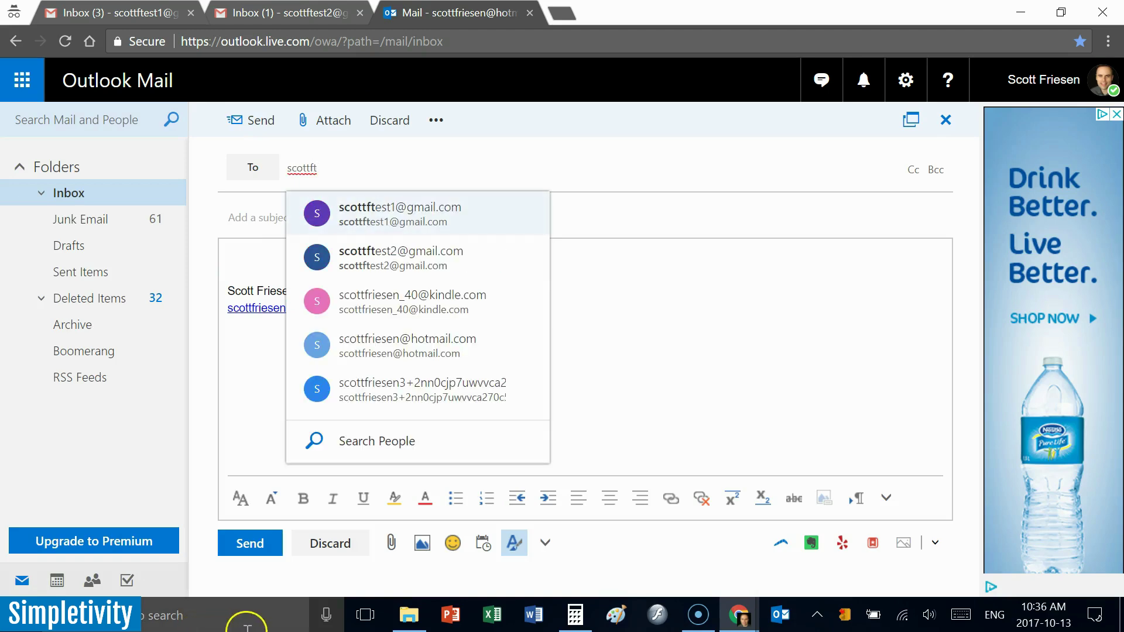
click(414, 258)
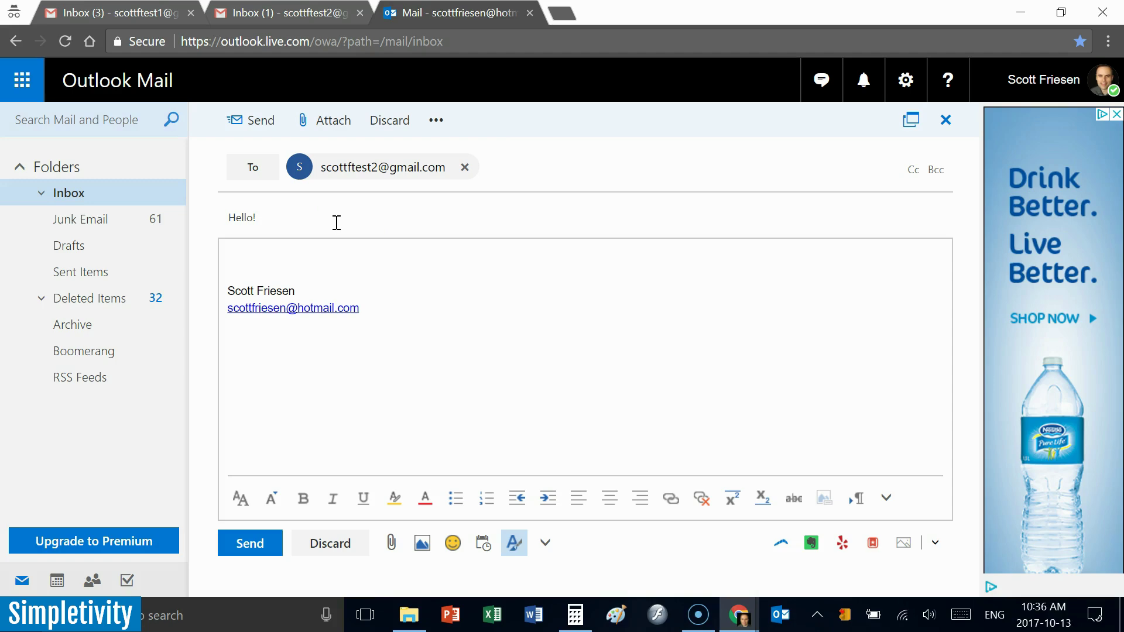
click(250, 543)
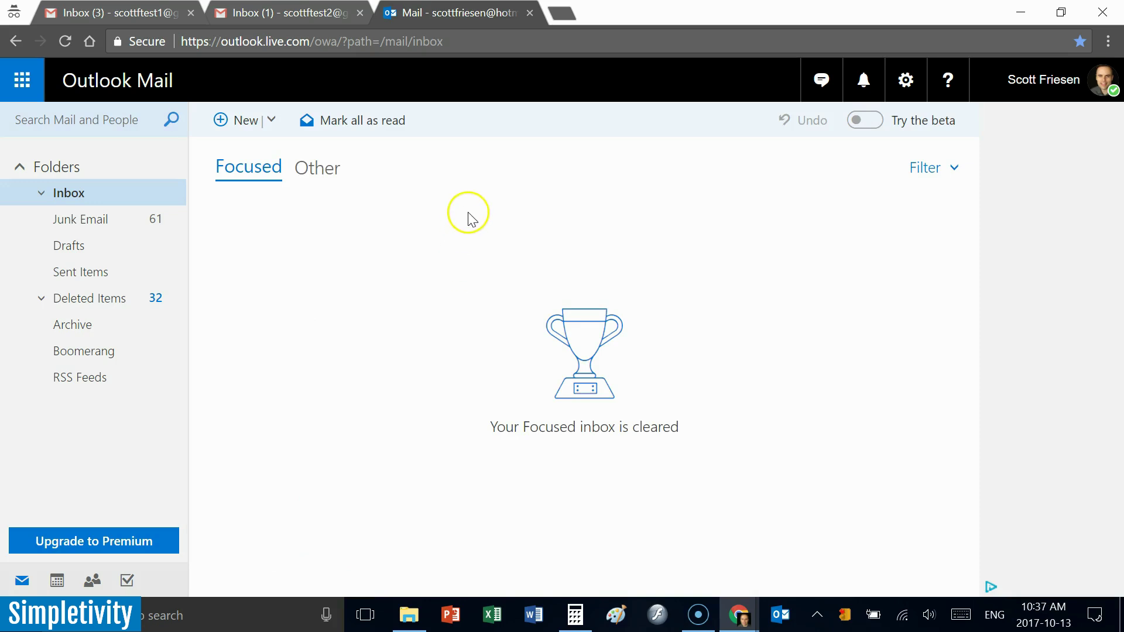
click(290, 16)
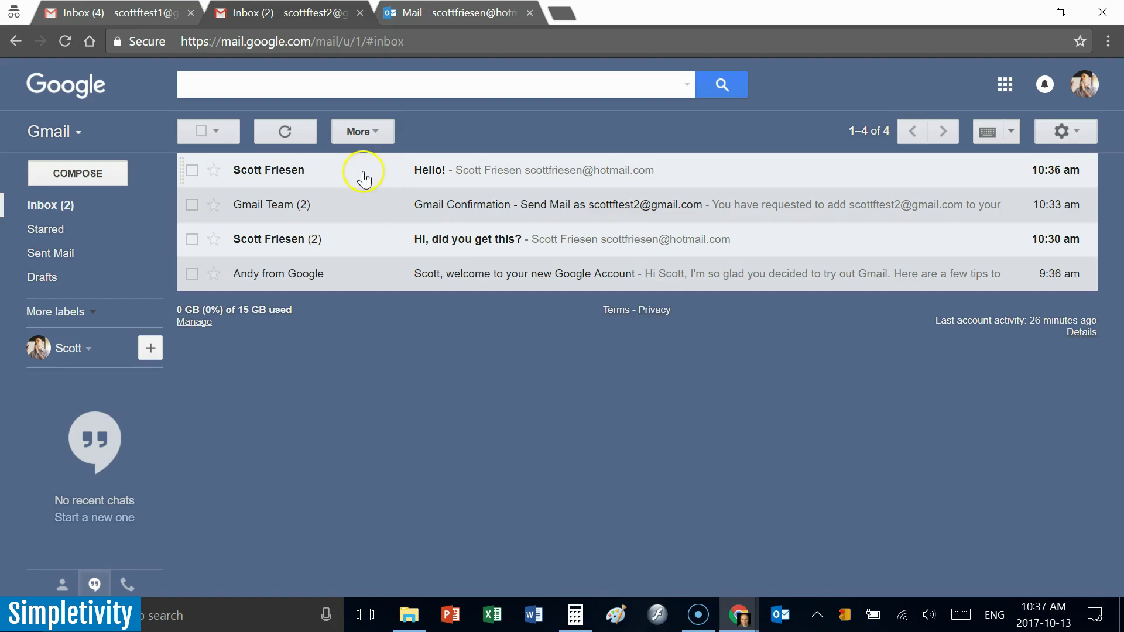
- Open the Hello! email in the first account and start a reply, expanding recipients to check From
click(117, 14)
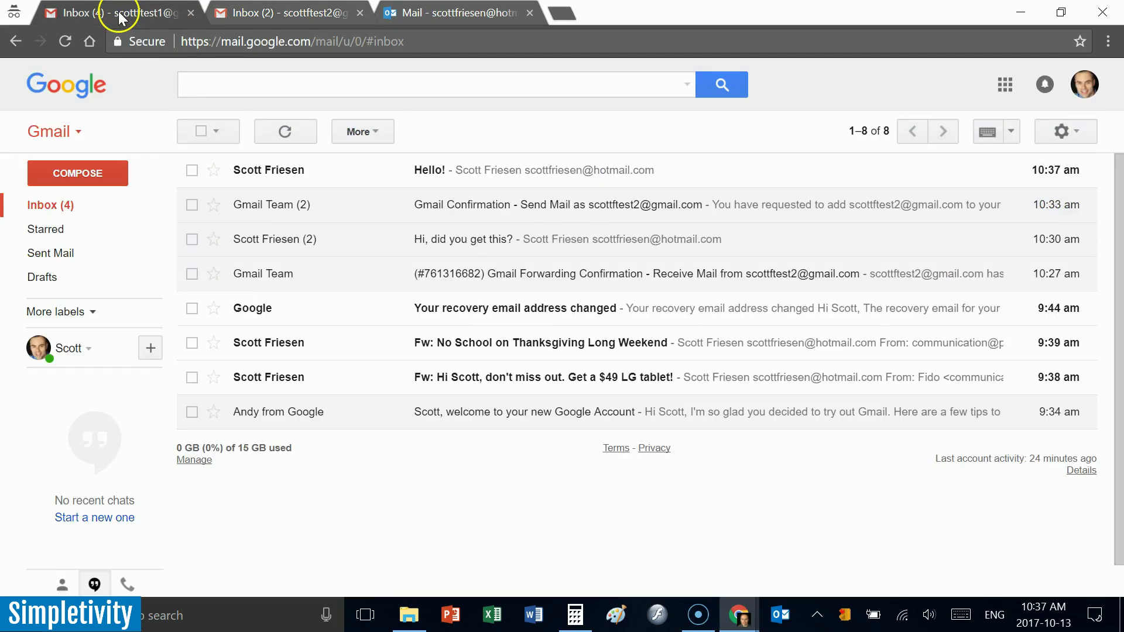
click(344, 182)
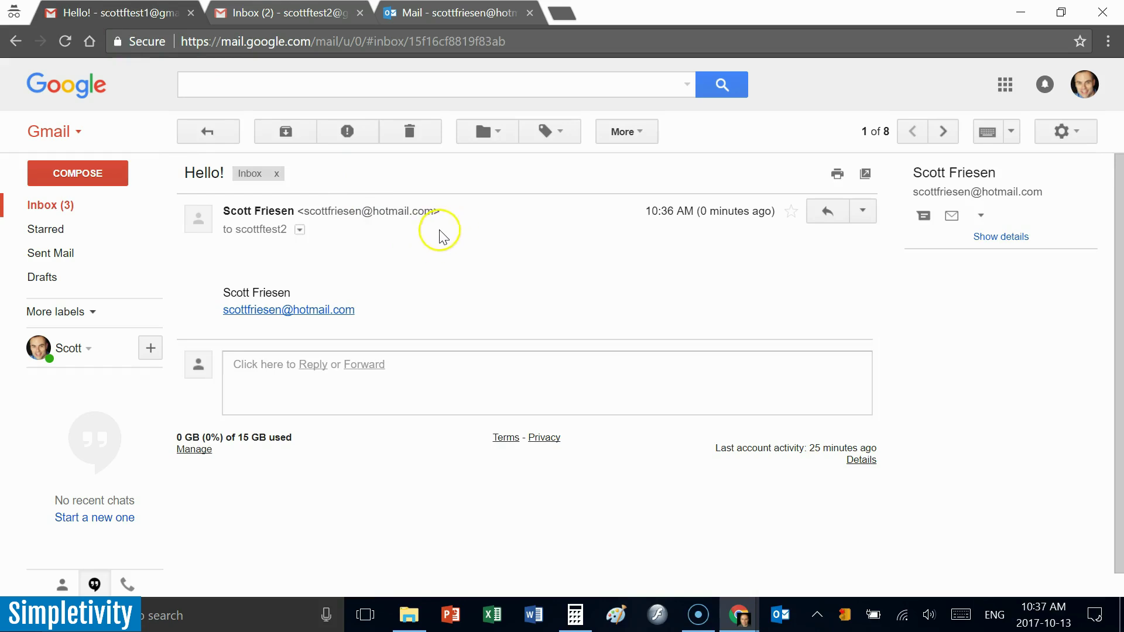
mouse_move(250, 234)
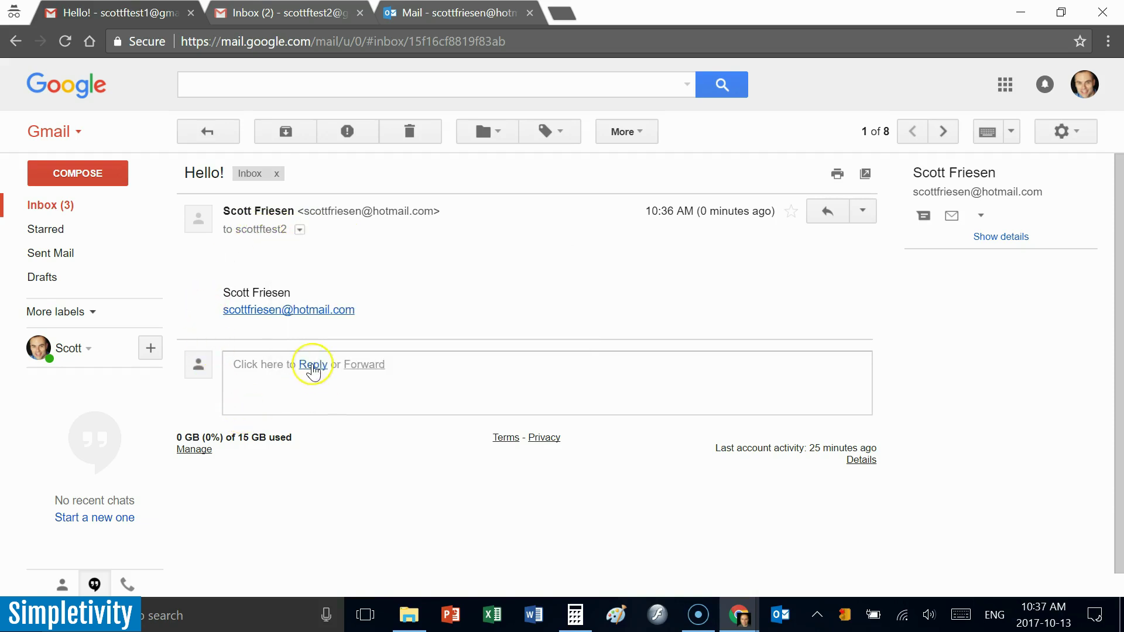
click(313, 366)
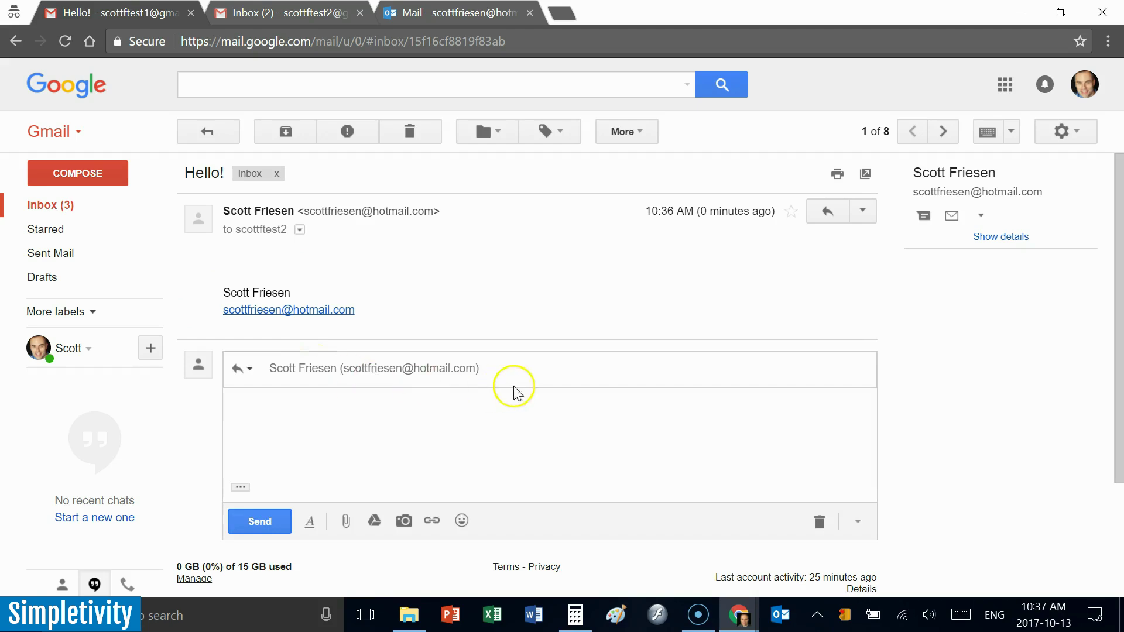
click(534, 370)
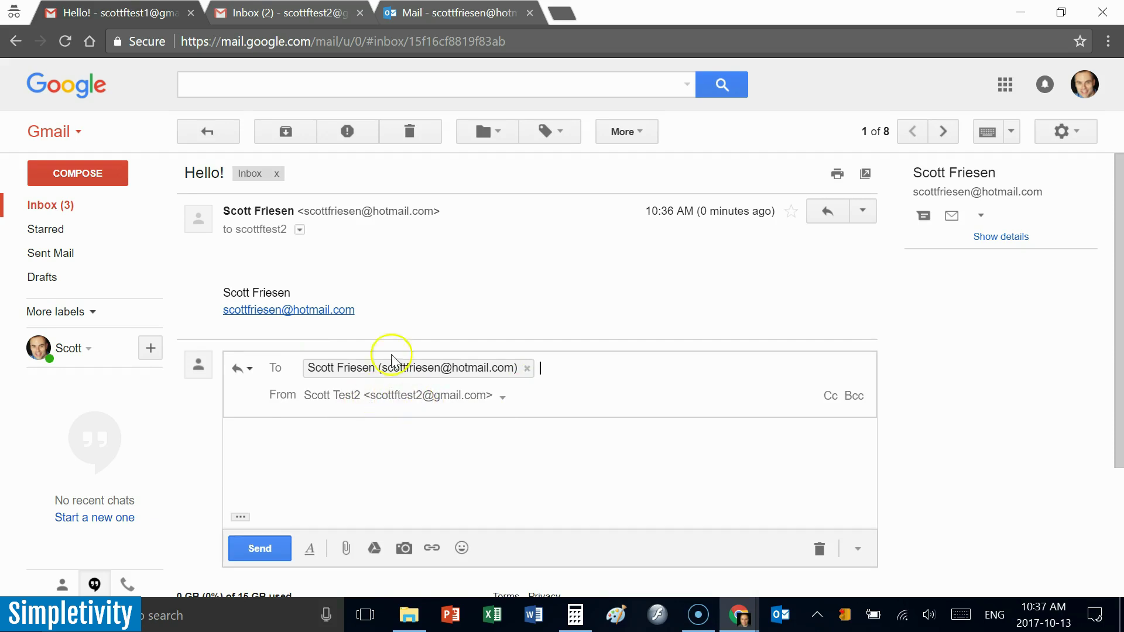
- Compare both accounts' inboxes, return to the first account's inbox, and bring up settings
click(301, 16)
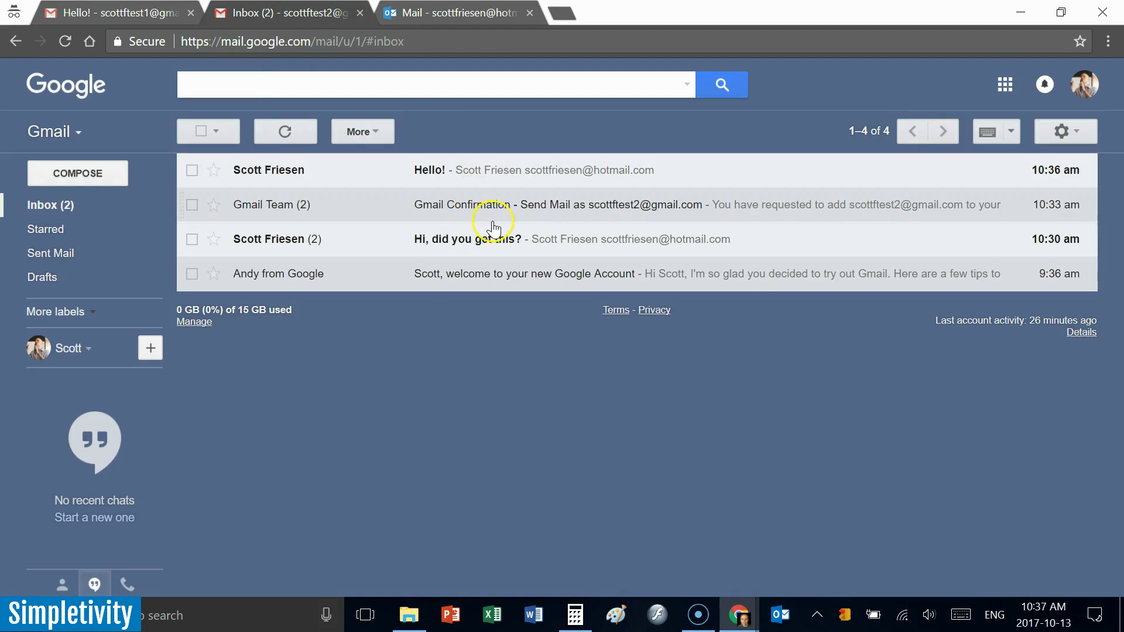
click(134, 13)
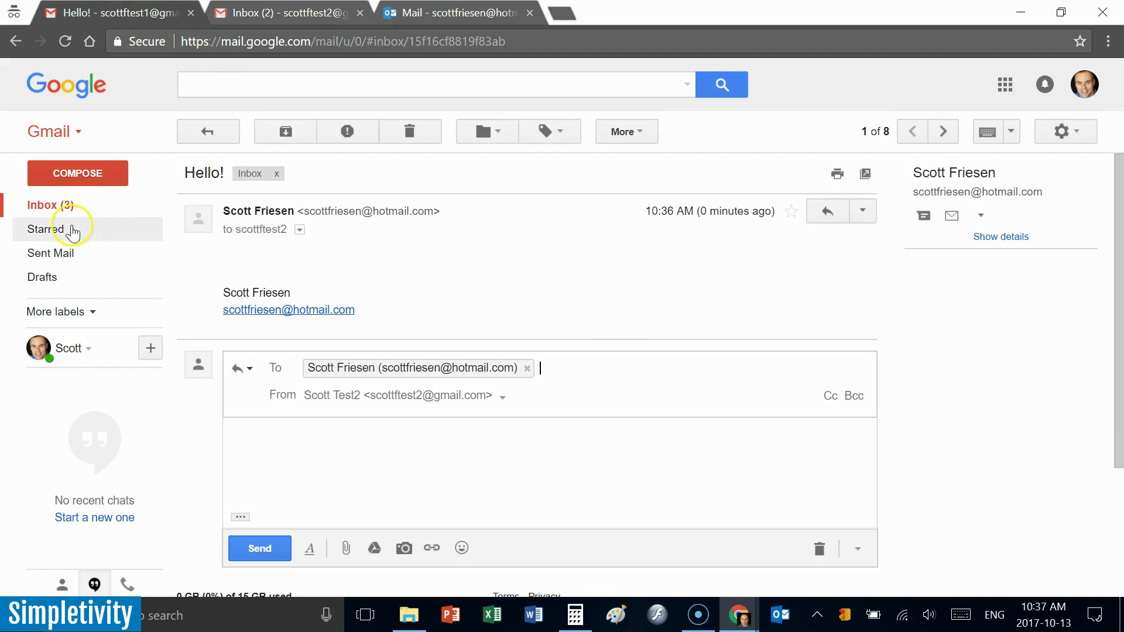
click(70, 208)
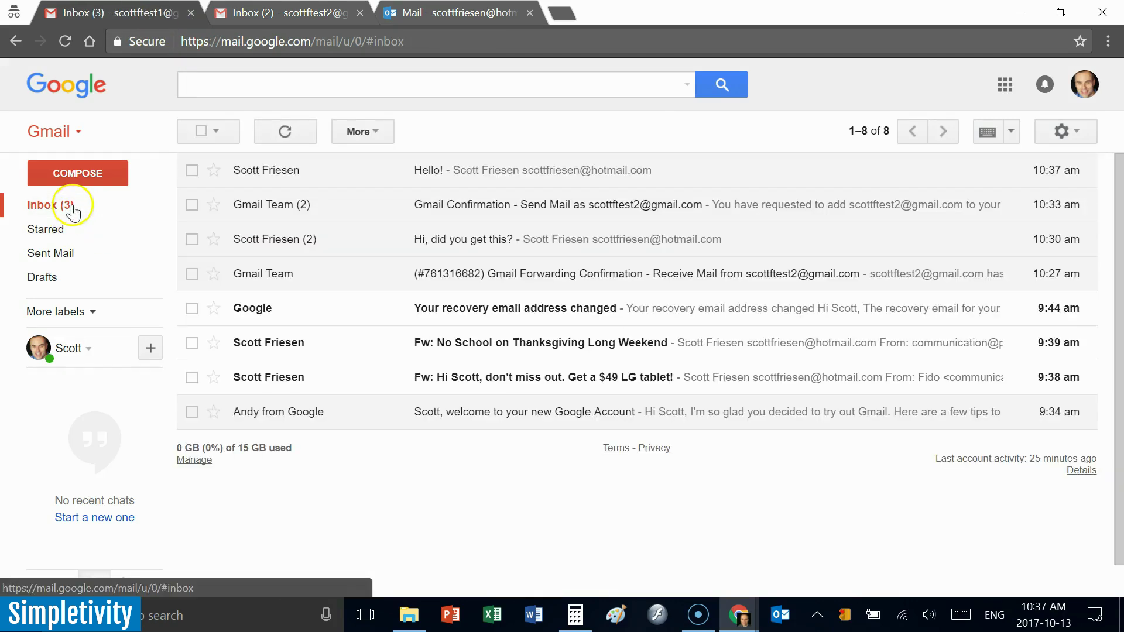
click(275, 13)
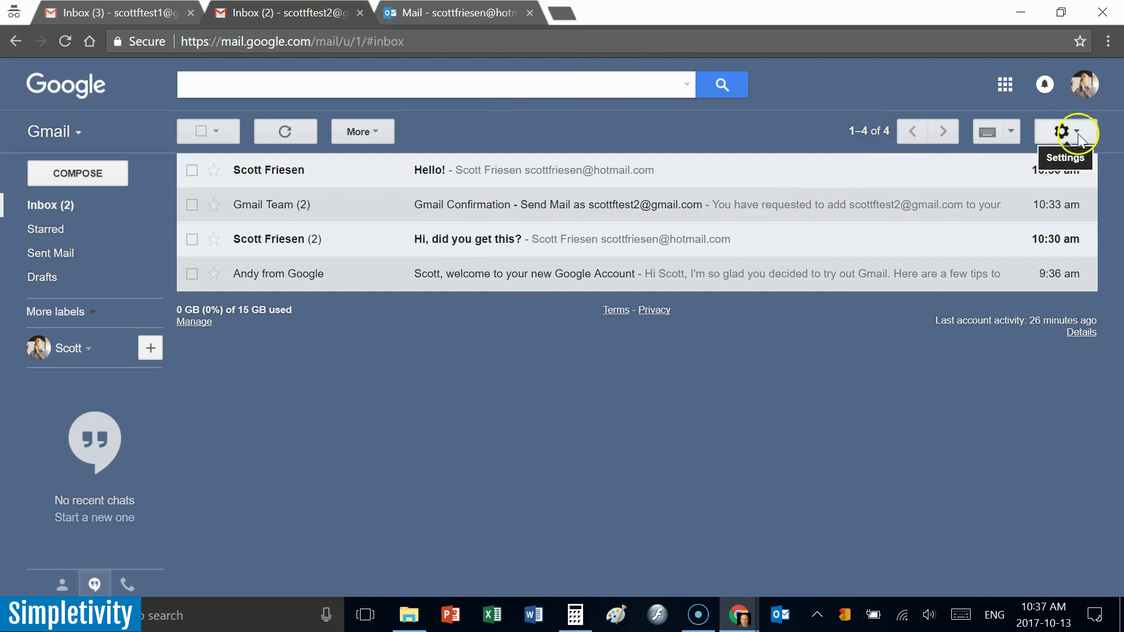
click(133, 17)
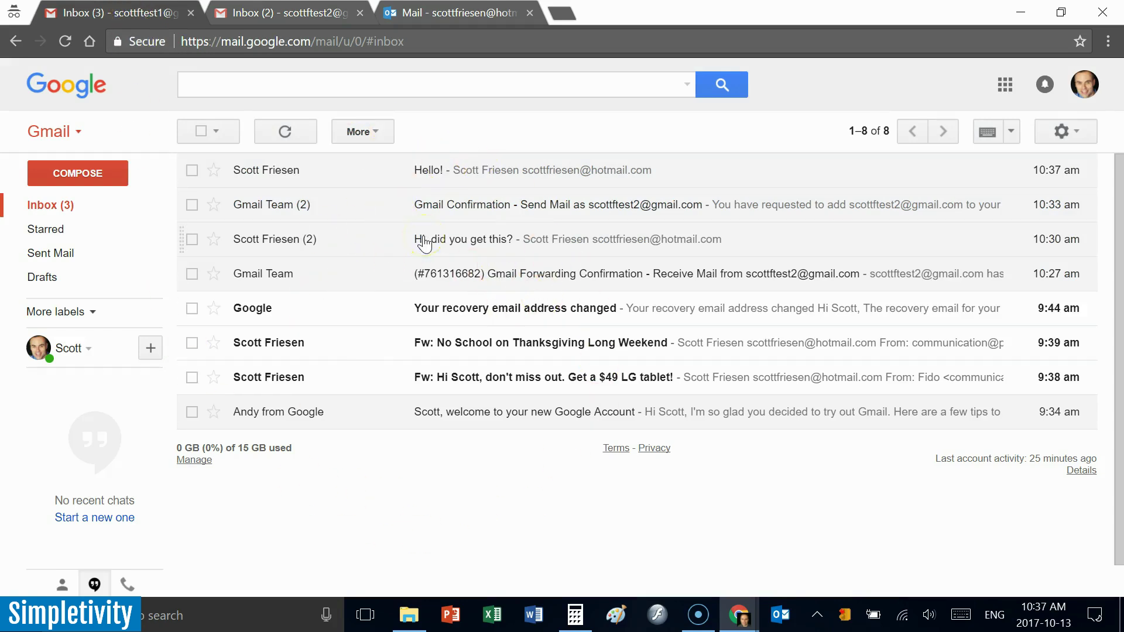
click(1079, 132)
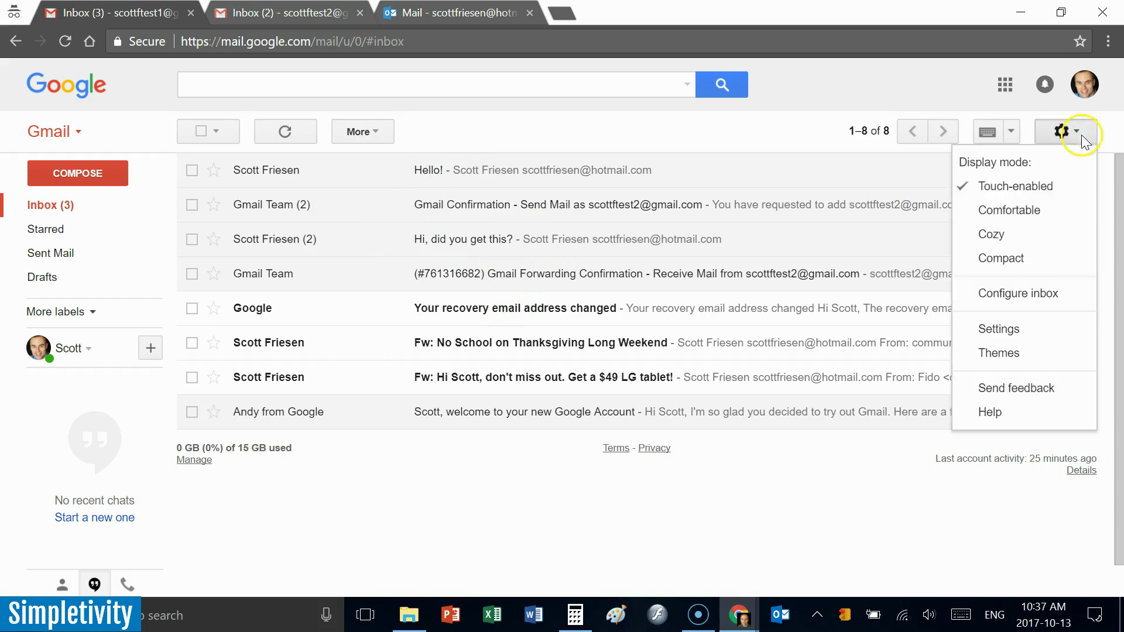
click(1013, 327)
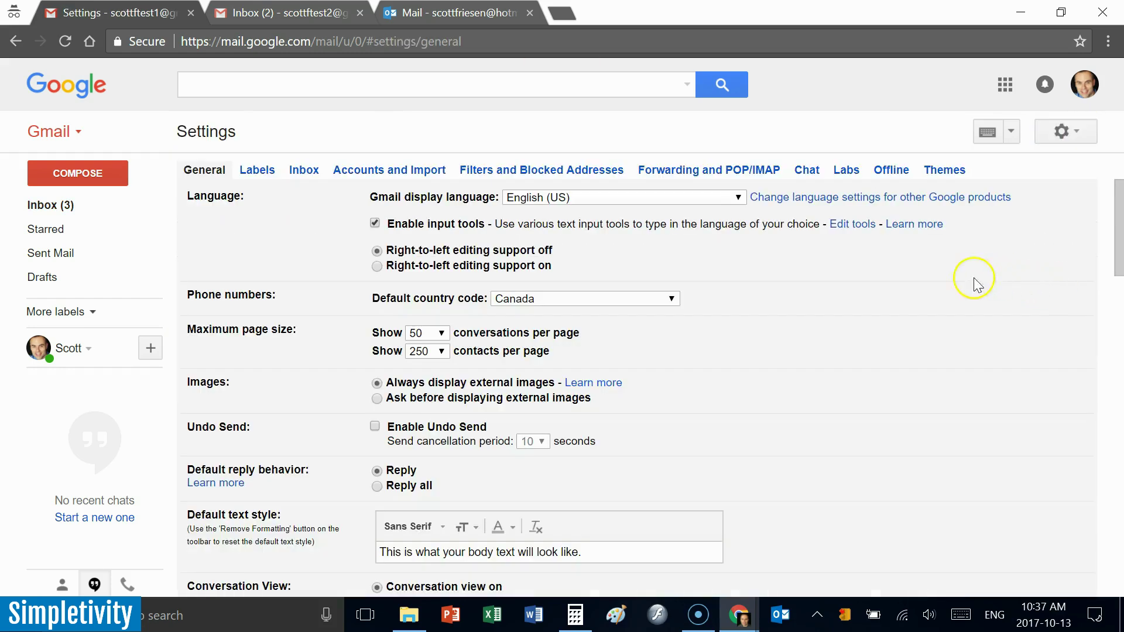
scroll(869, 351, down, 4)
scroll(871, 349, down, 12)
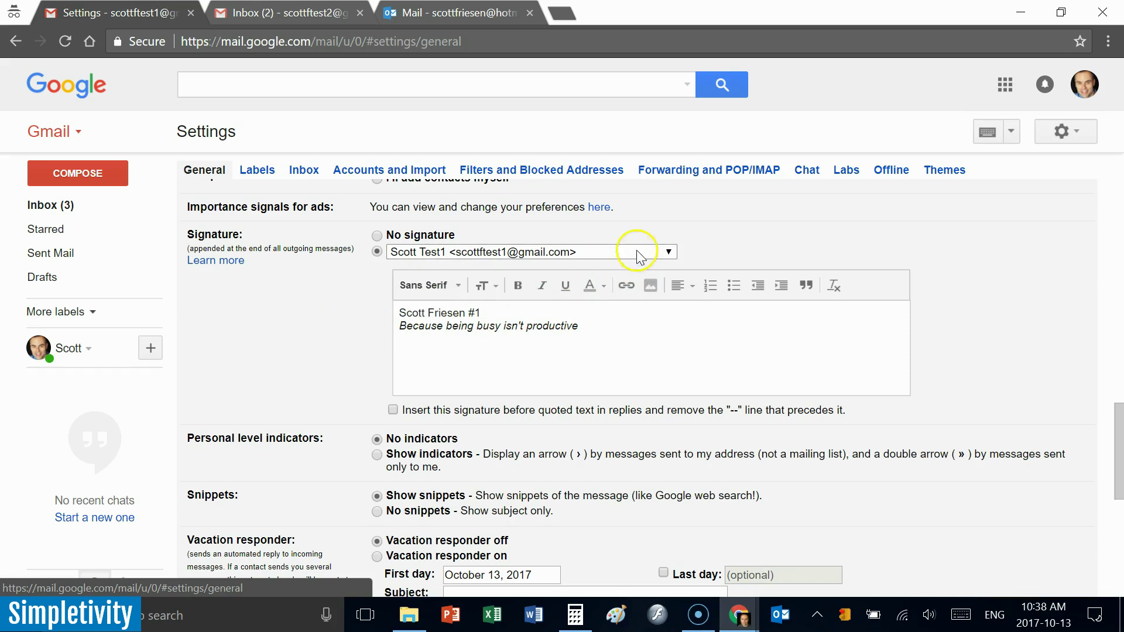
click(635, 255)
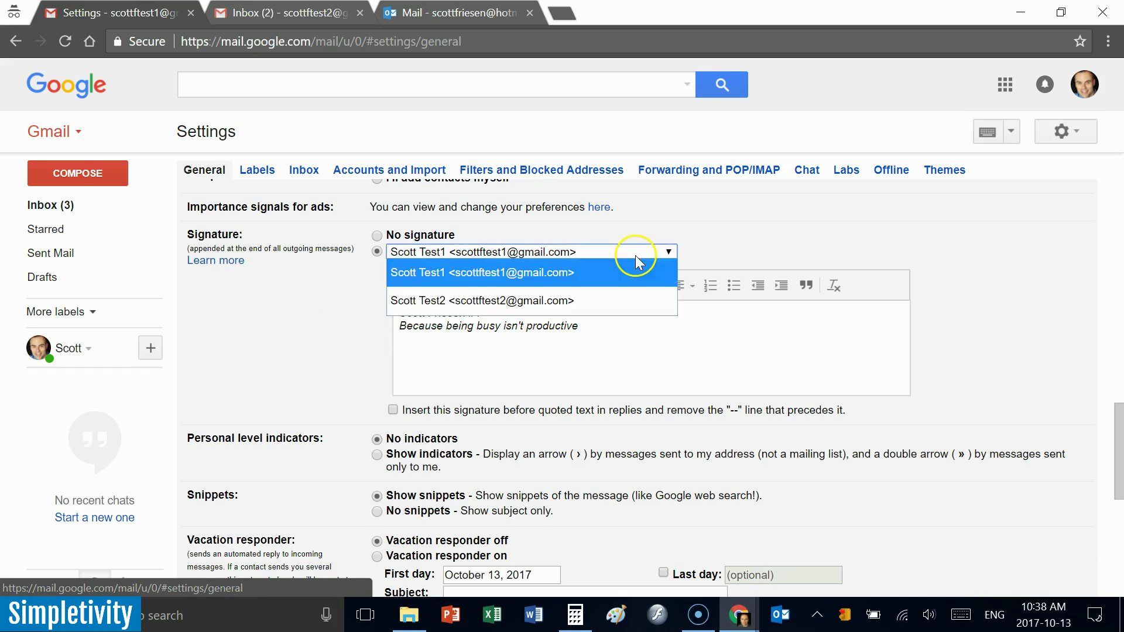
click(500, 302)
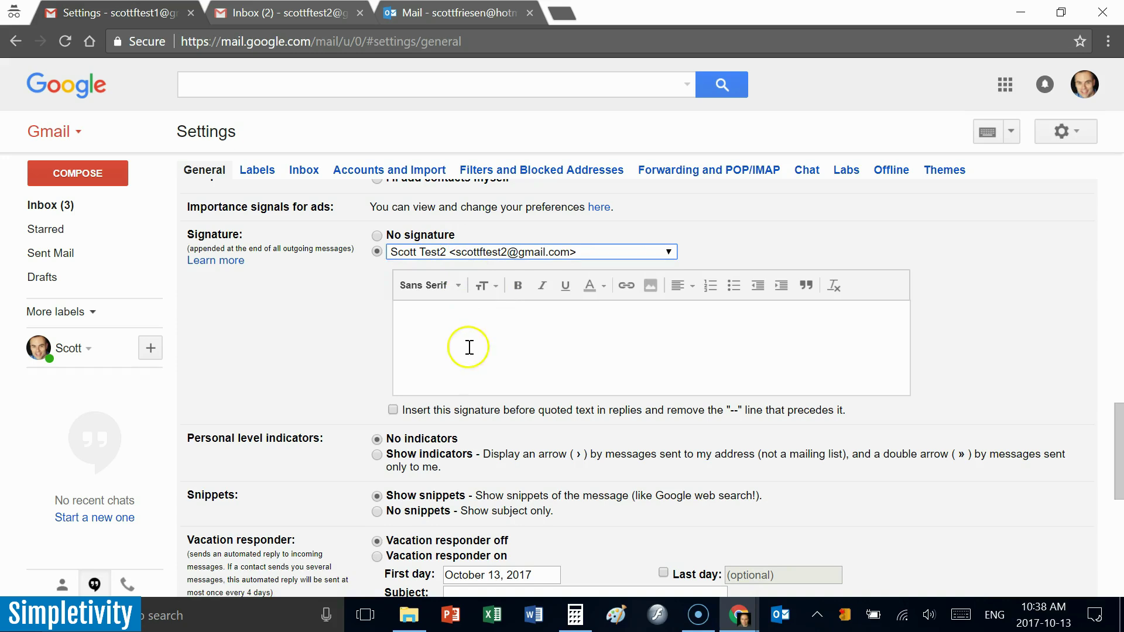
scroll(471, 351, up, 3)
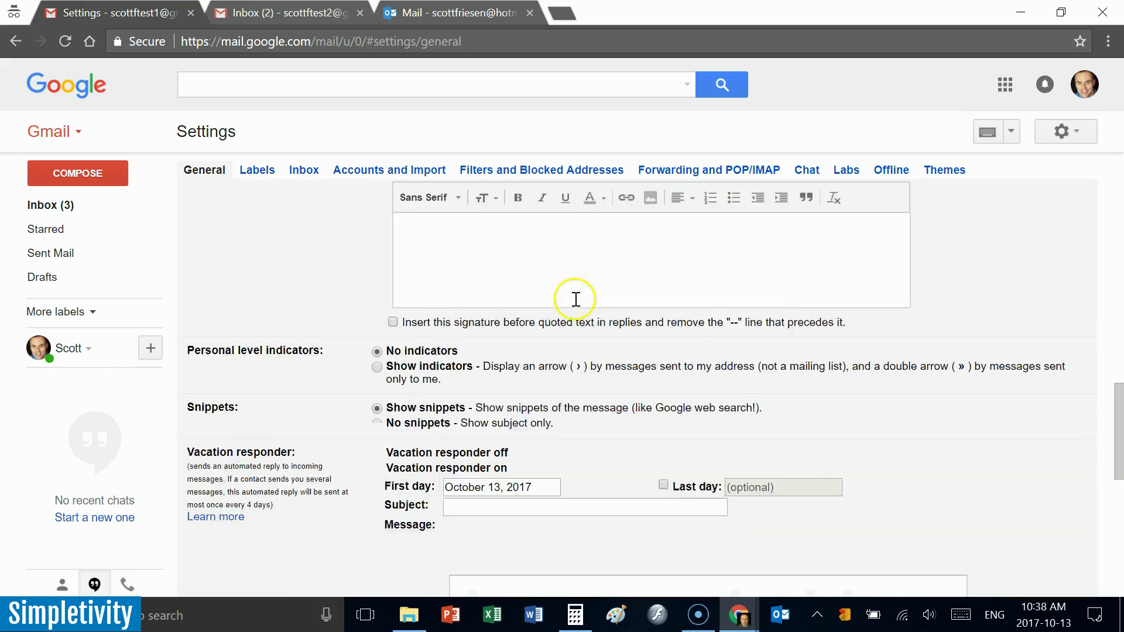
scroll(563, 304, down, 9)
scroll(615, 410, up, 12)
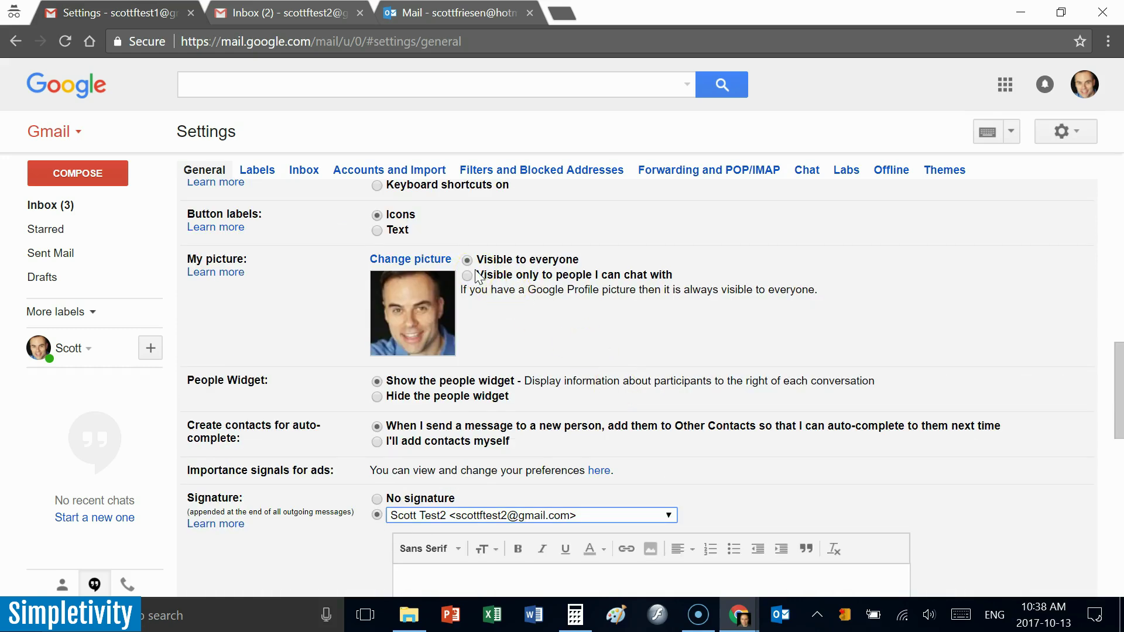
click(51, 214)
click(52, 208)
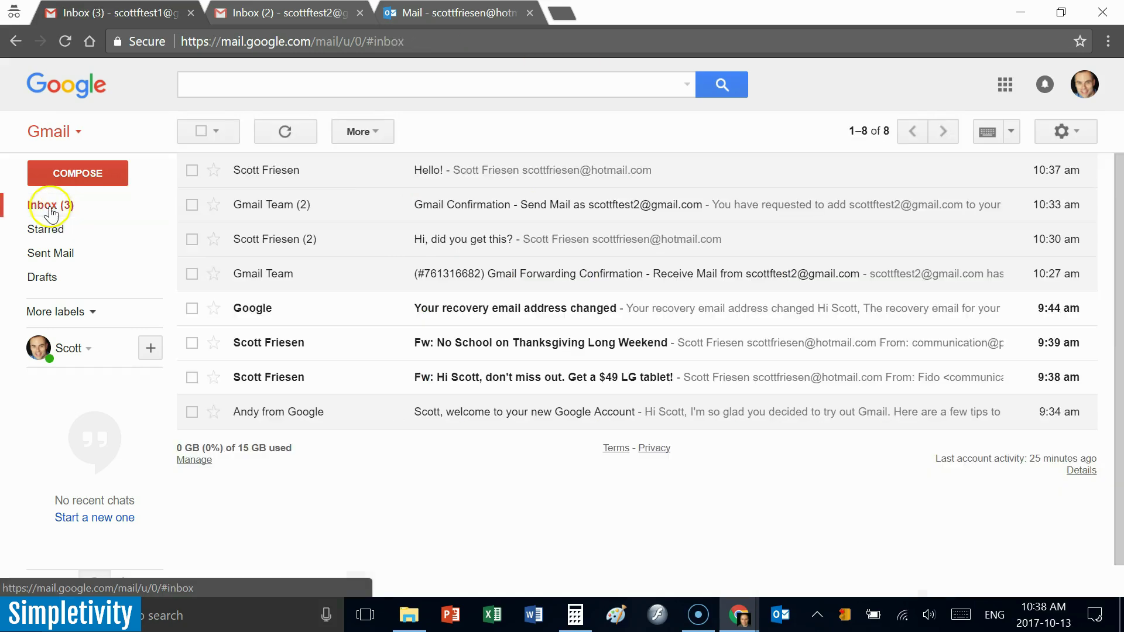